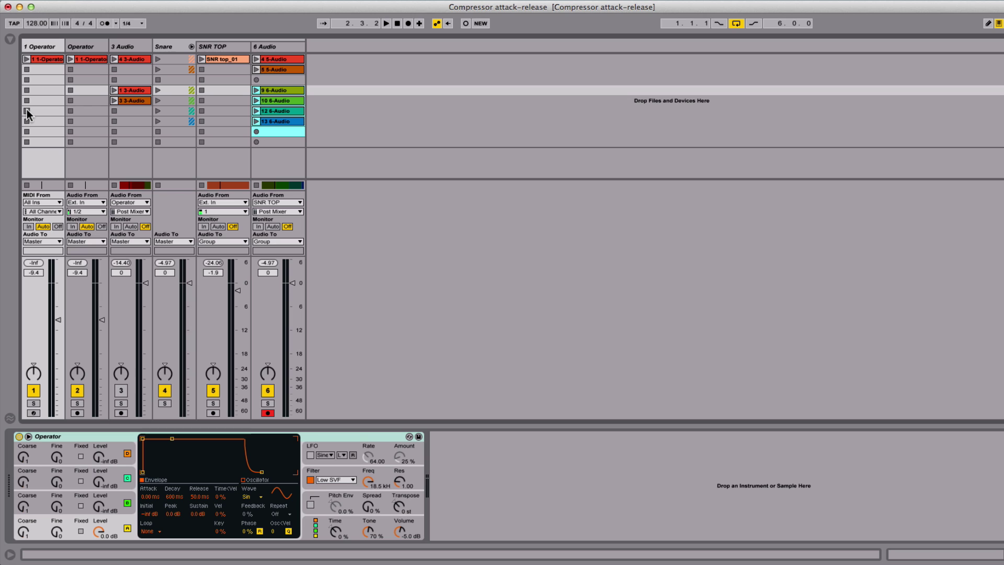
Step: Select the 1 Operator track header
click(42, 46)
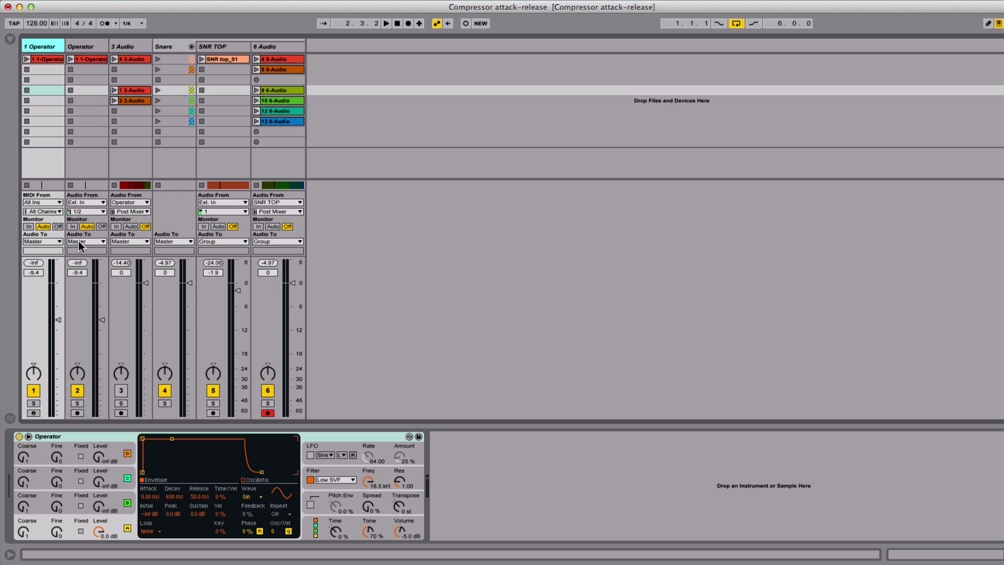
Step: Record-arm the 1 Operator track and zoom the sine waveform in to single cycles
click(34, 412)
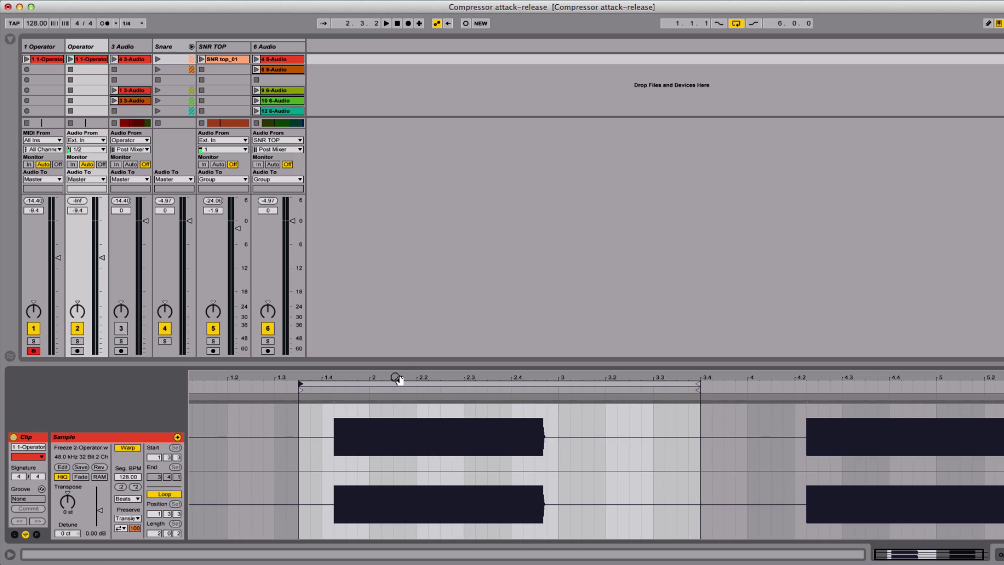
drag(397, 375, 399, 354)
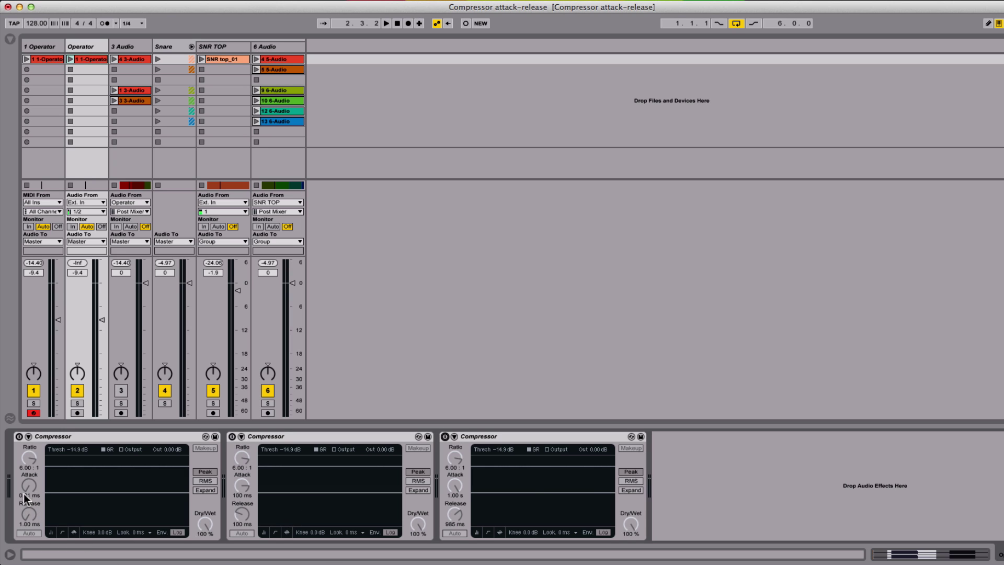
Step: Inspect the second and third Compressors, checking the third's 985 ms release time
click(265, 437)
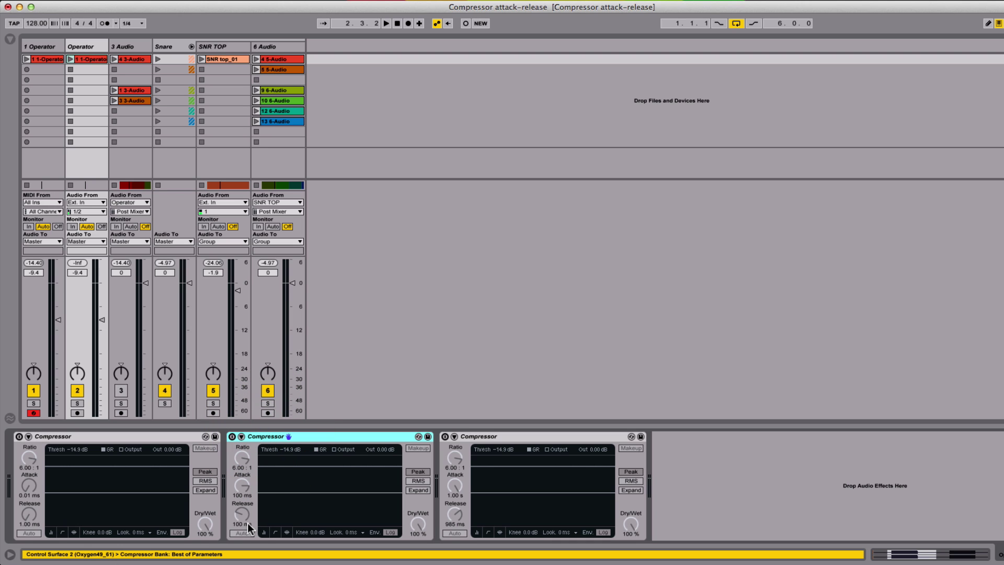
click(531, 439)
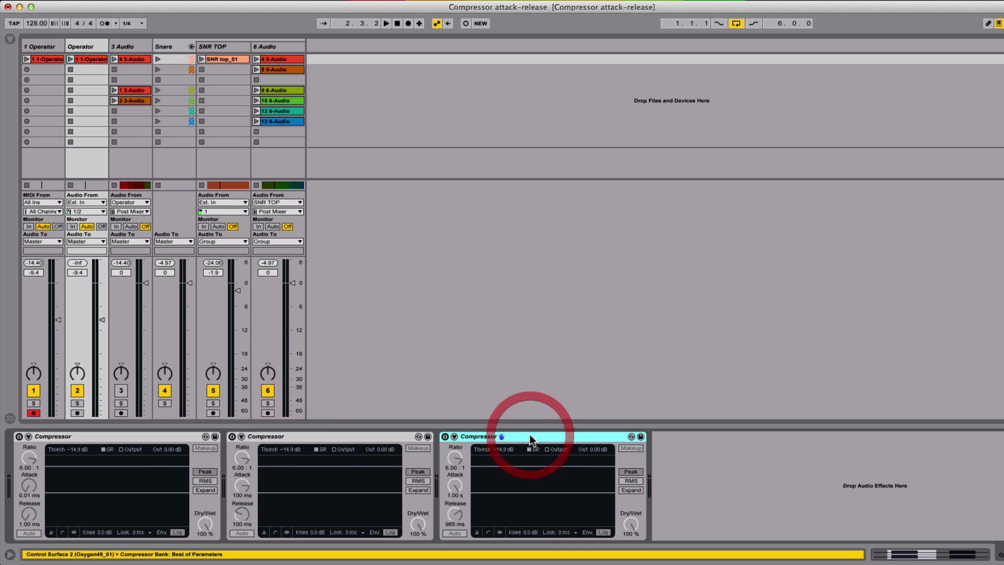
click(451, 523)
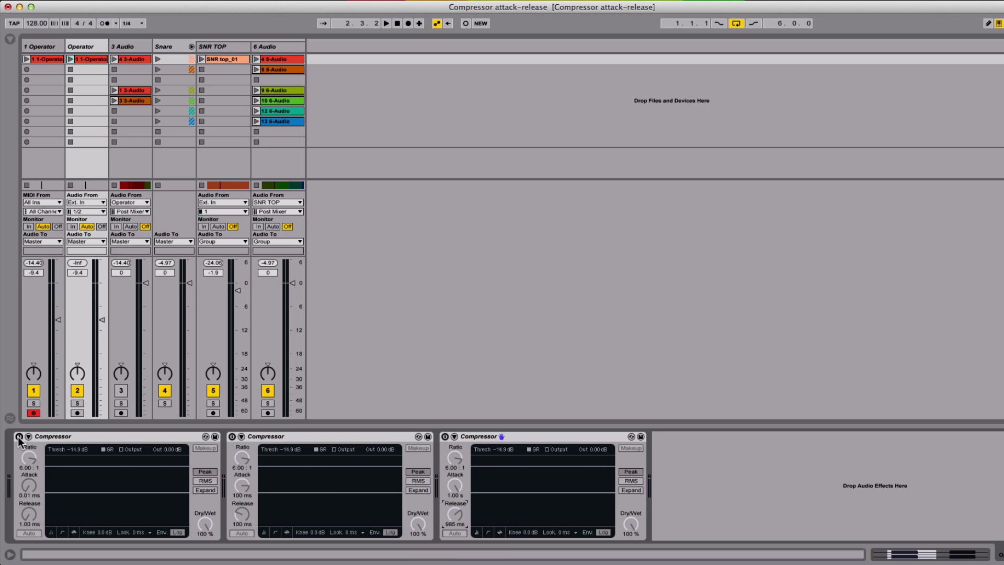
Step: Launch the sine clip, then enable the first Compressor (0.01 ms attack) and play through it
click(69, 62)
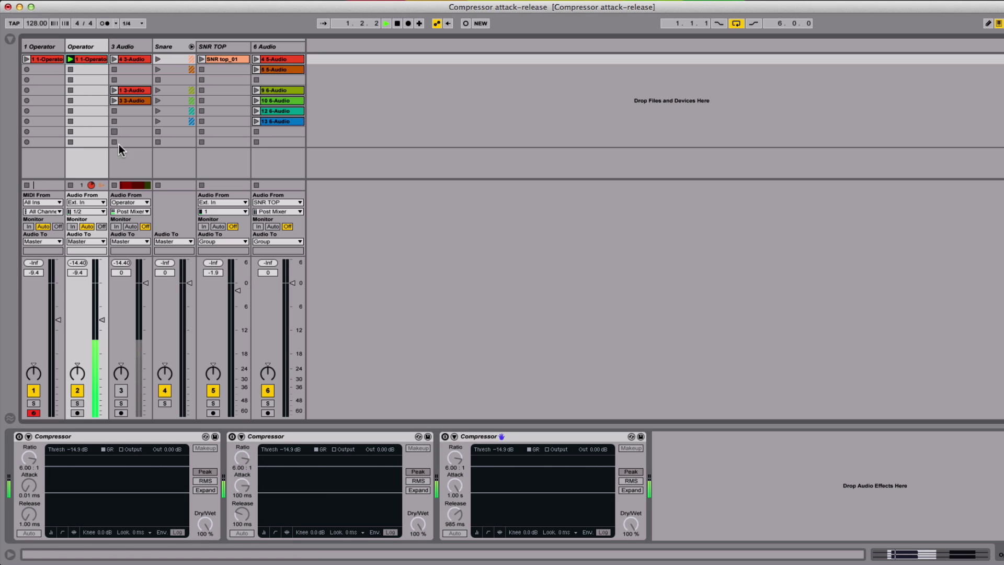
key(space)
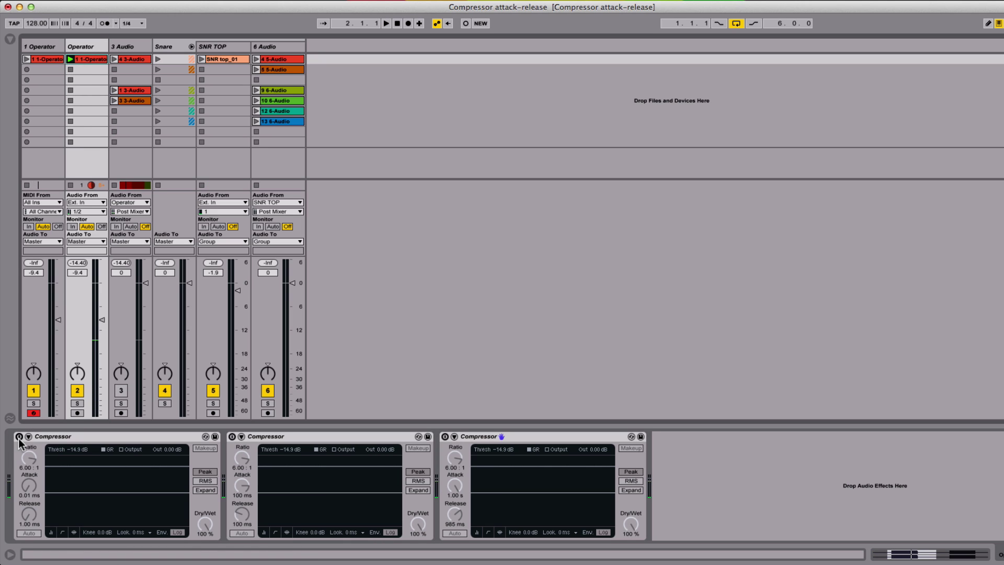
click(19, 437)
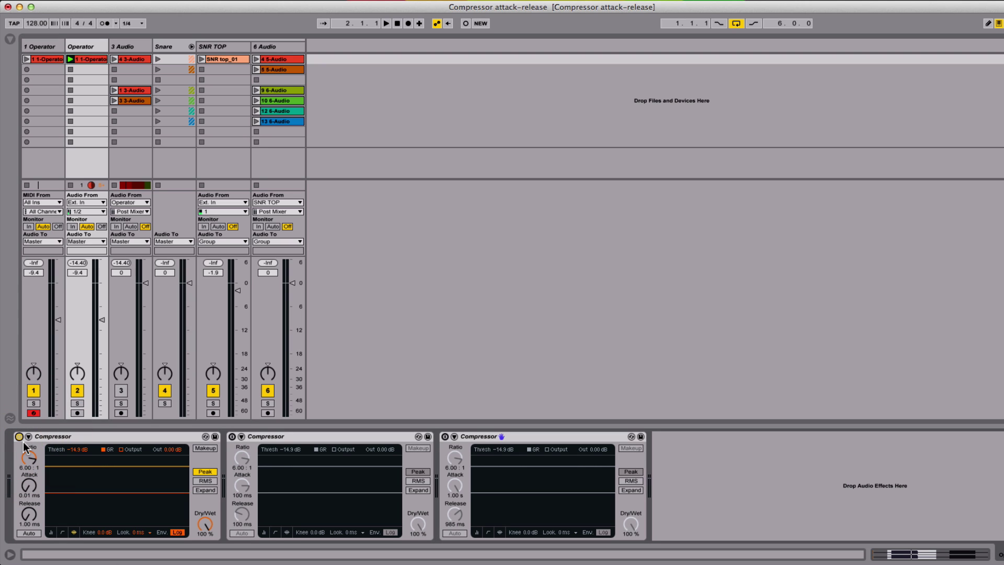
key(space)
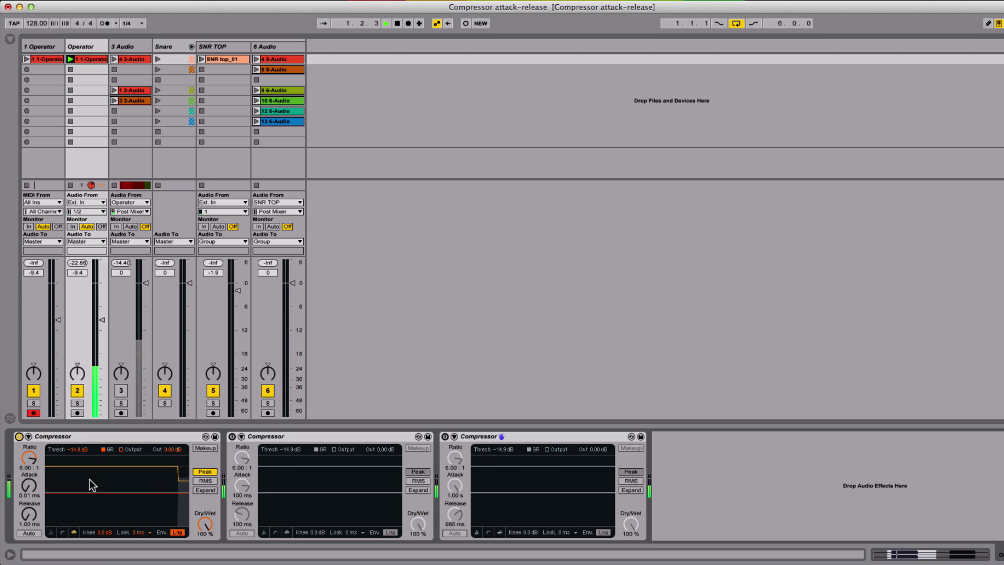
key(space)
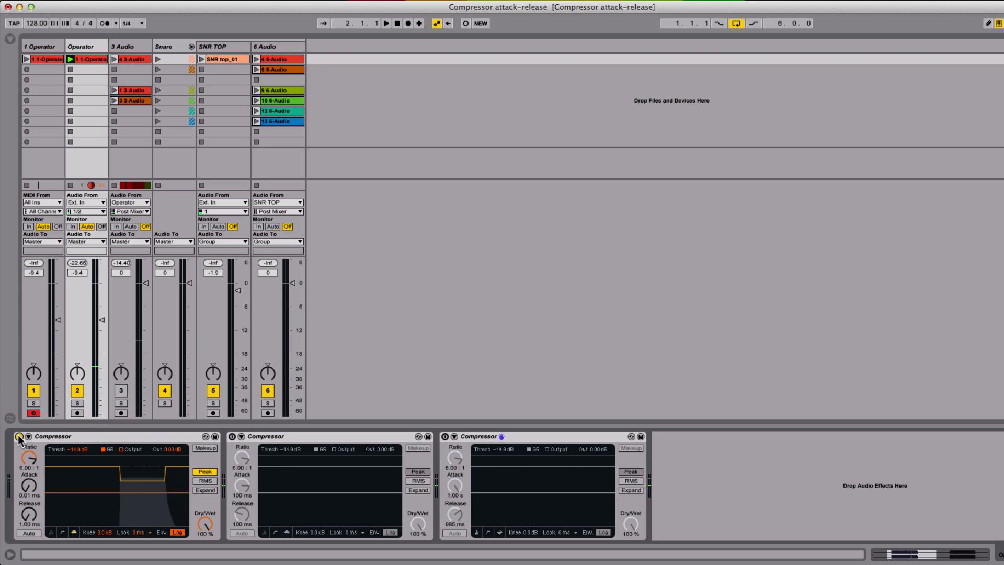
key(space)
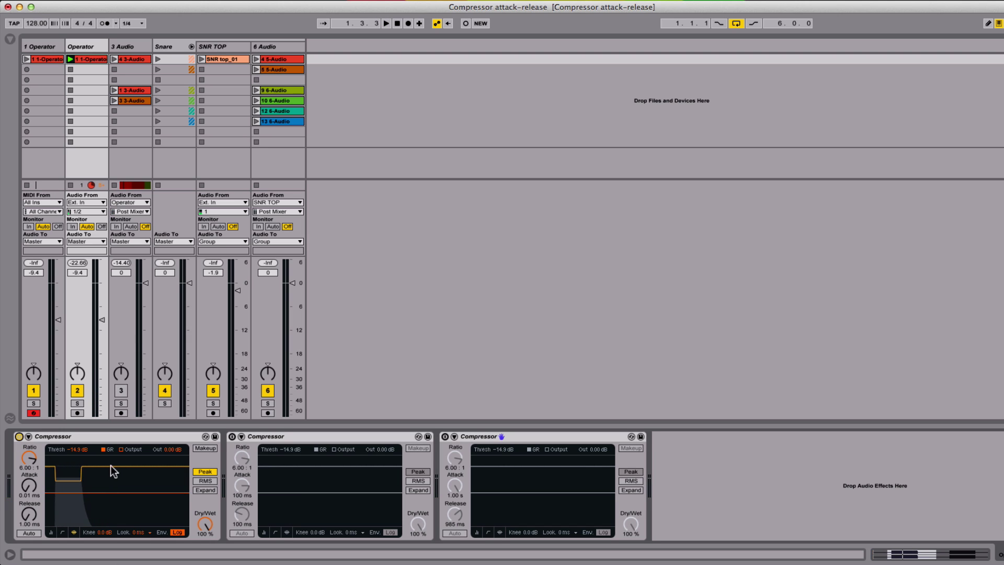
Step: Bypass the first Compressor, enable the second (100 ms attack), and play the sine
click(19, 437)
click(231, 436)
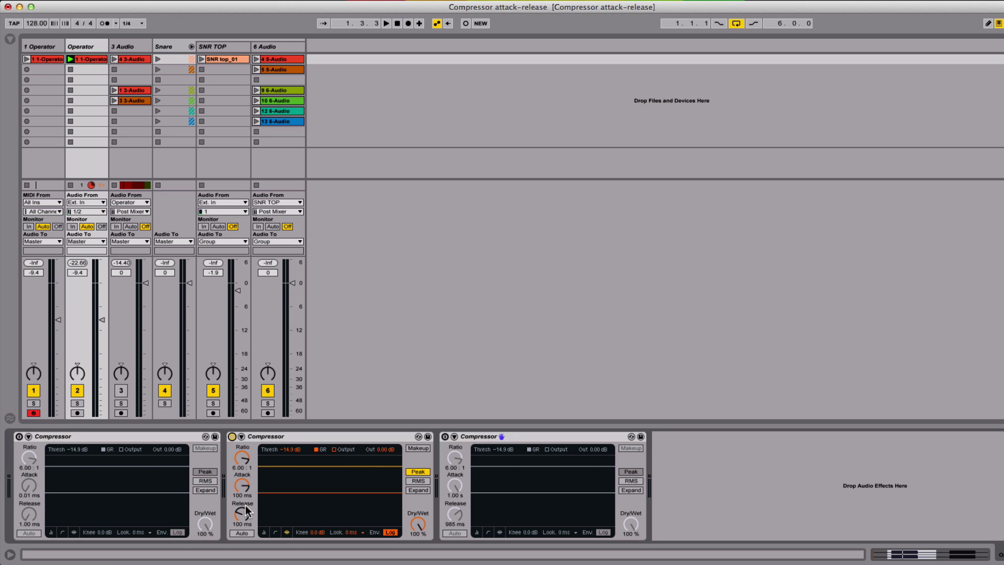
key(space)
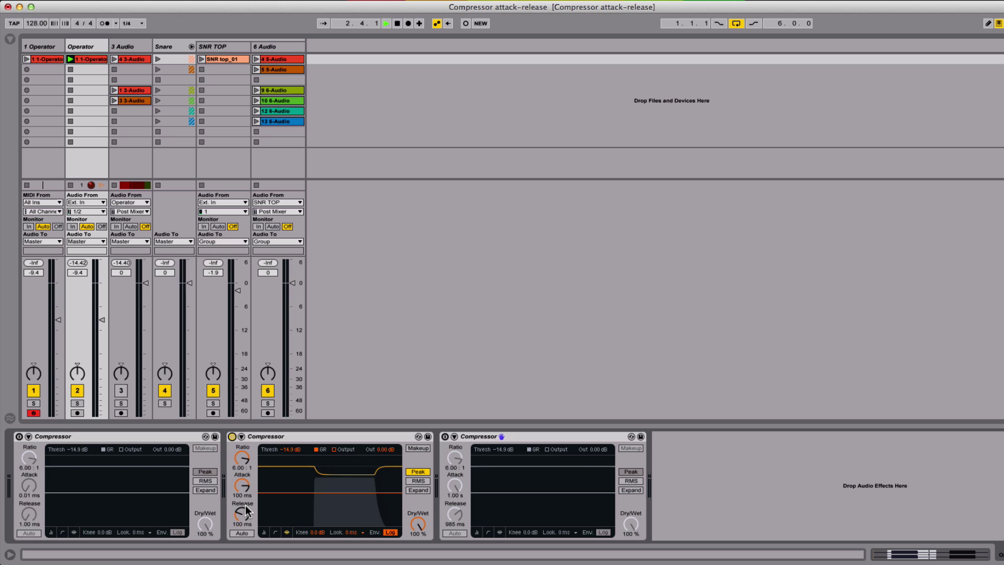
Step: Turn off the second Compressor, enable the third (1.00 s attack), and play the sine
click(232, 437)
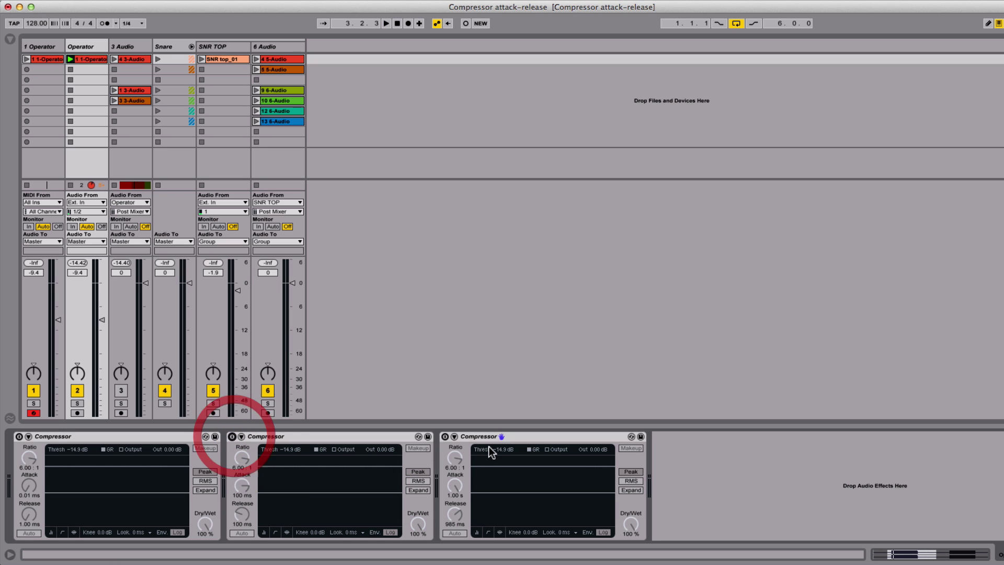
click(444, 436)
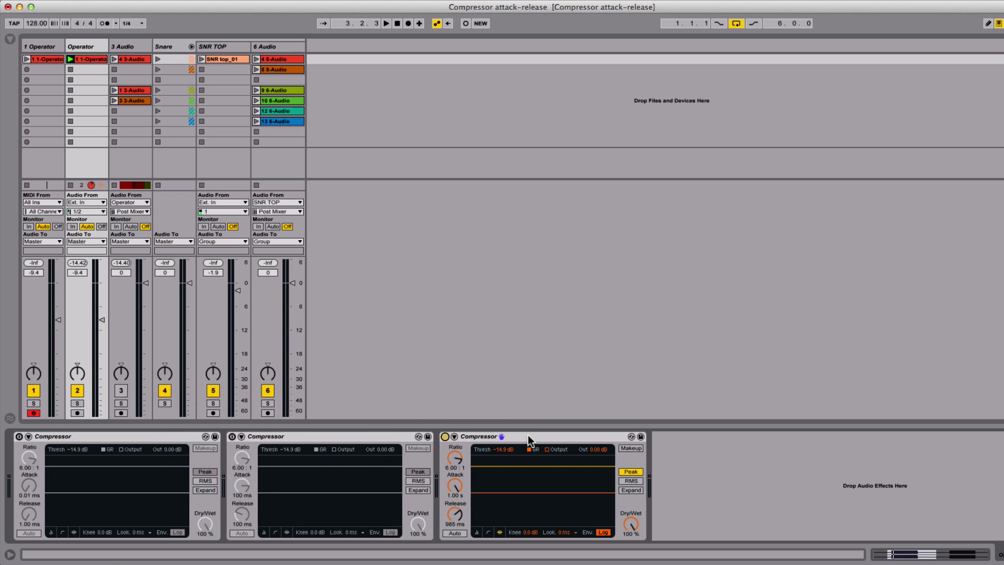
key(space)
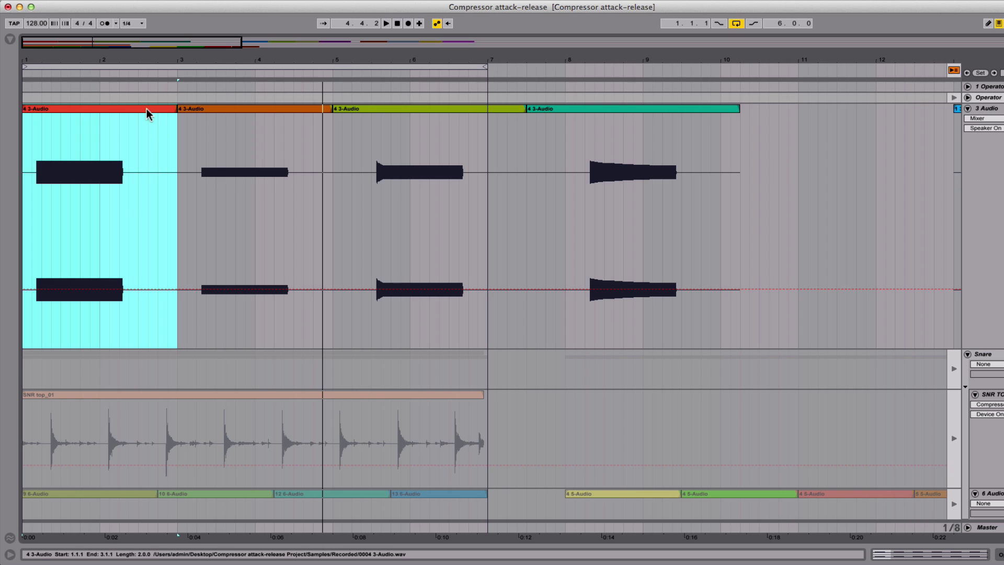
Step: Play the red and orange recorded clips, then zoom in on the green clip's waveform
click(202, 106)
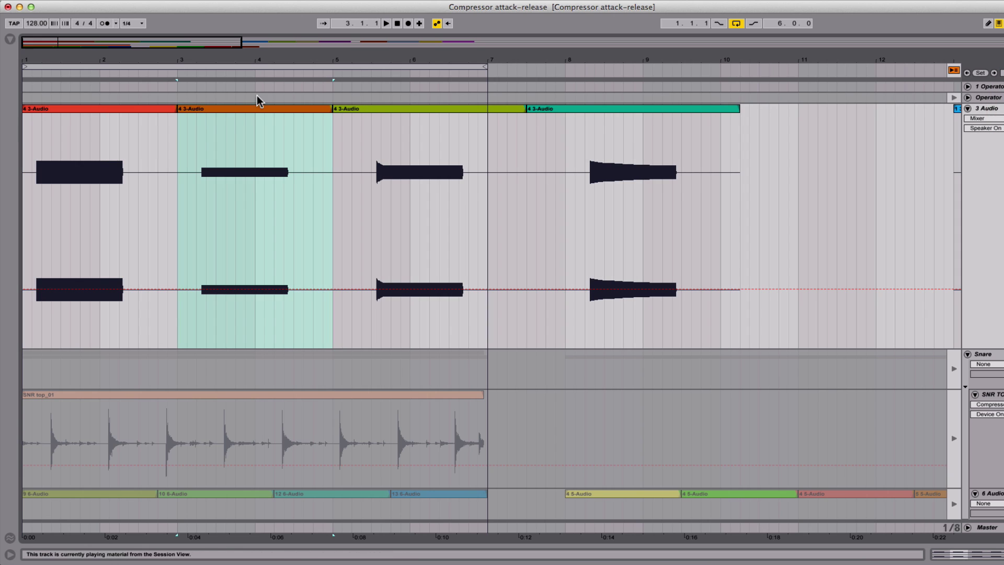
click(158, 105)
key(space)
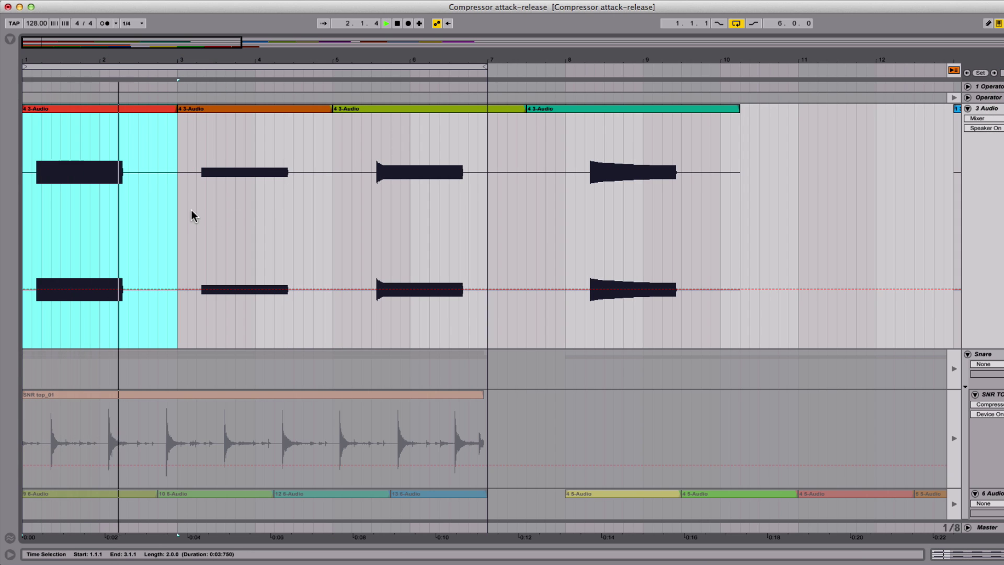
click(184, 152)
key(space)
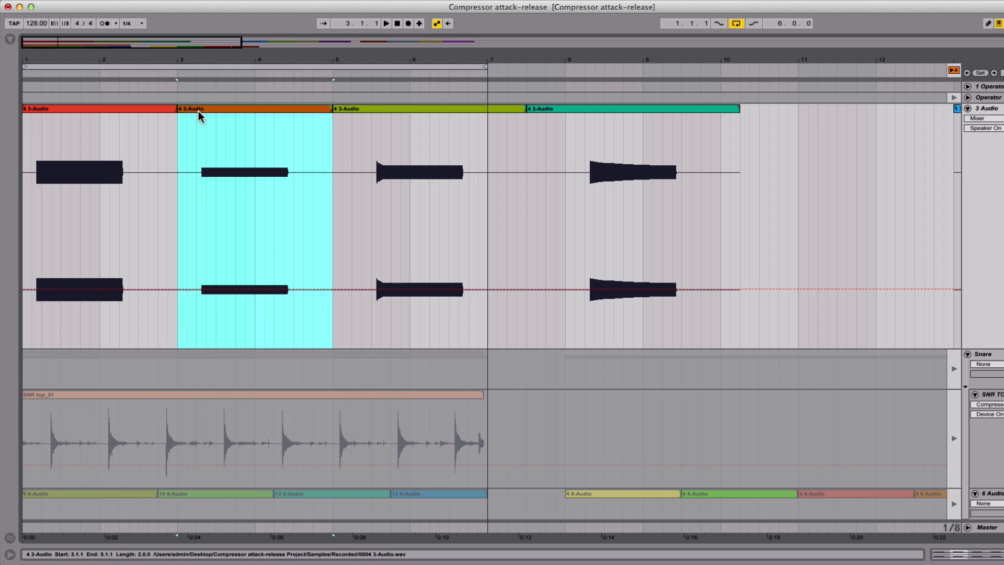
key(space)
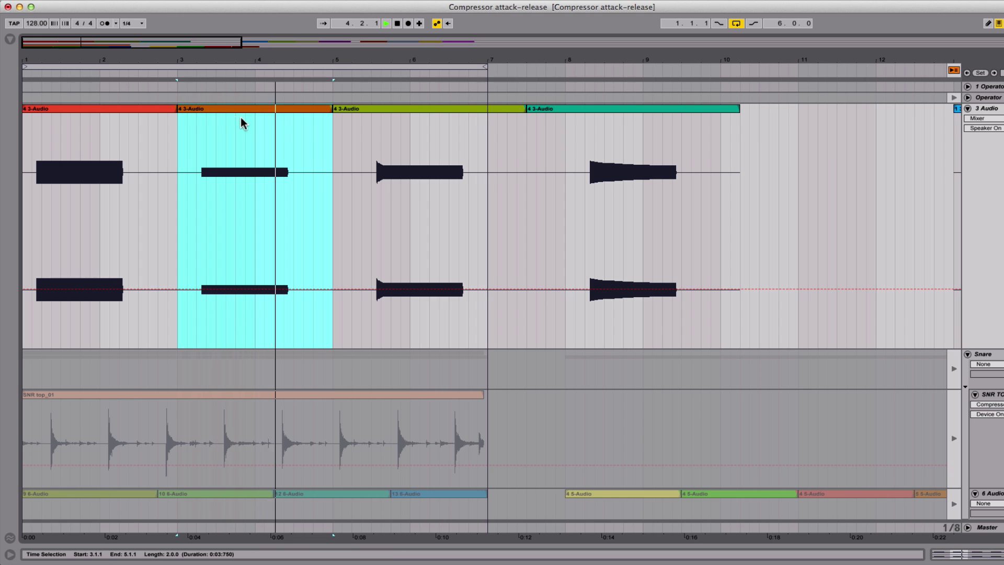
click(345, 107)
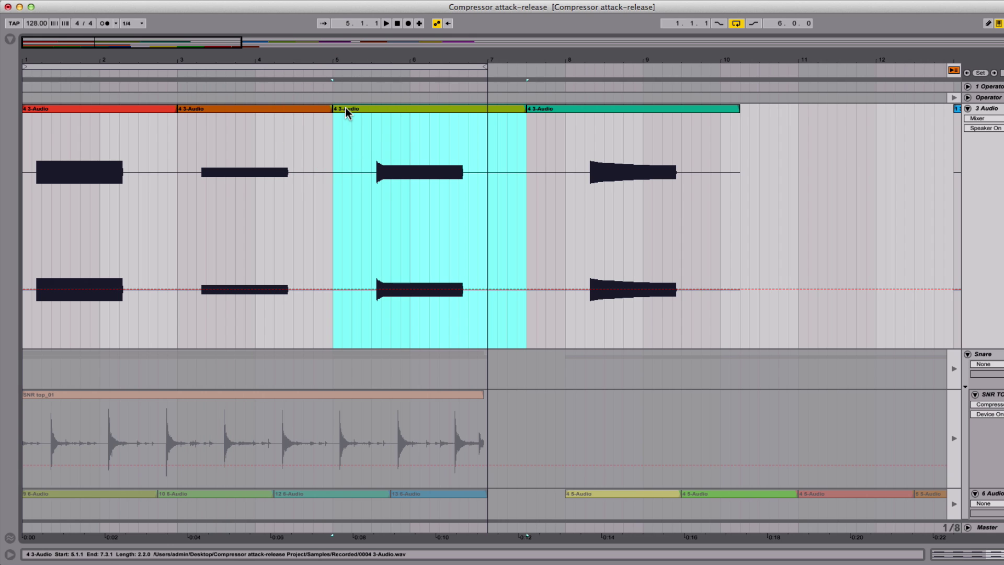
drag(225, 45, 389, 171)
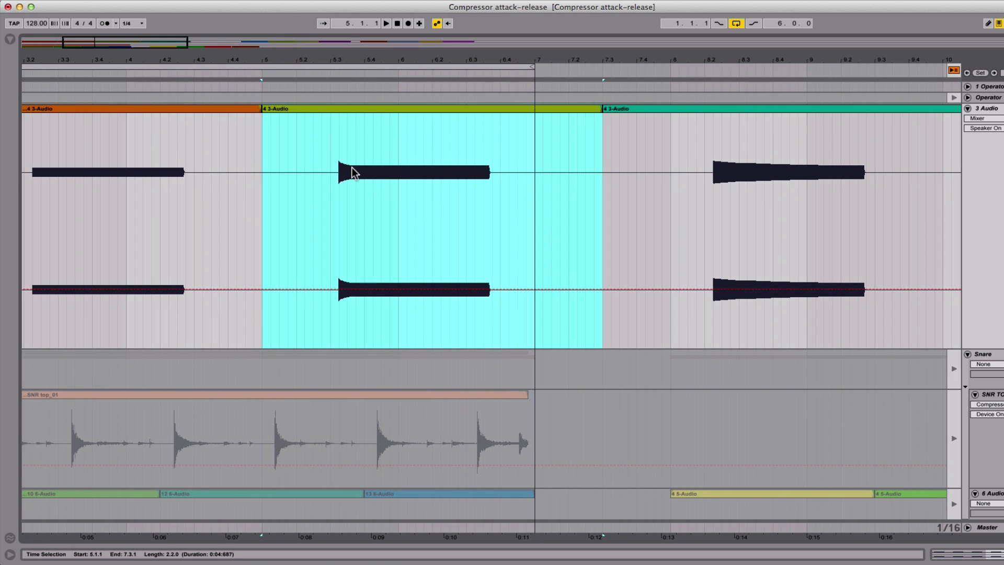
Step: Play the lime and teal sine clips, zoom out to the whole arrangement, and return to Session view
key(space)
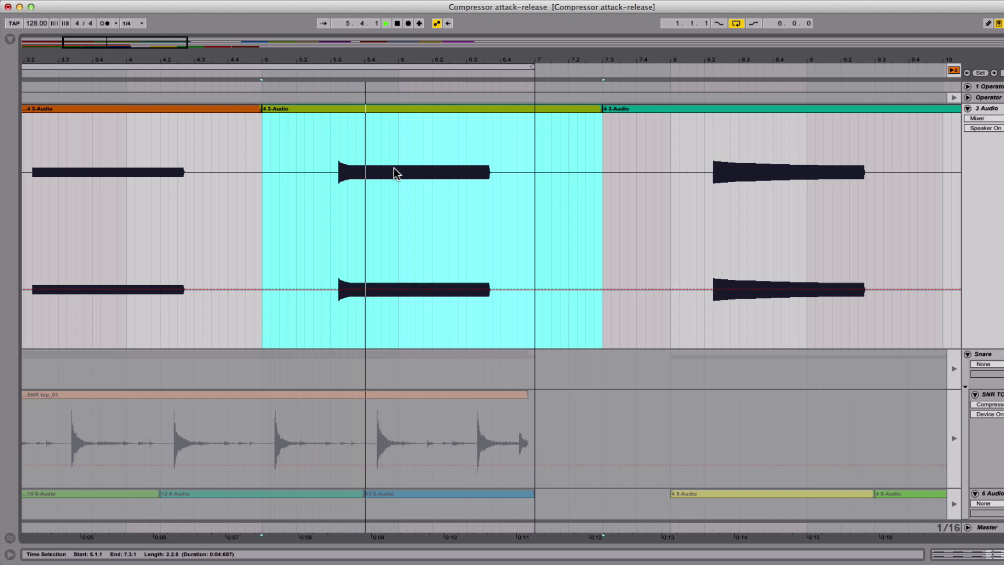
key(space)
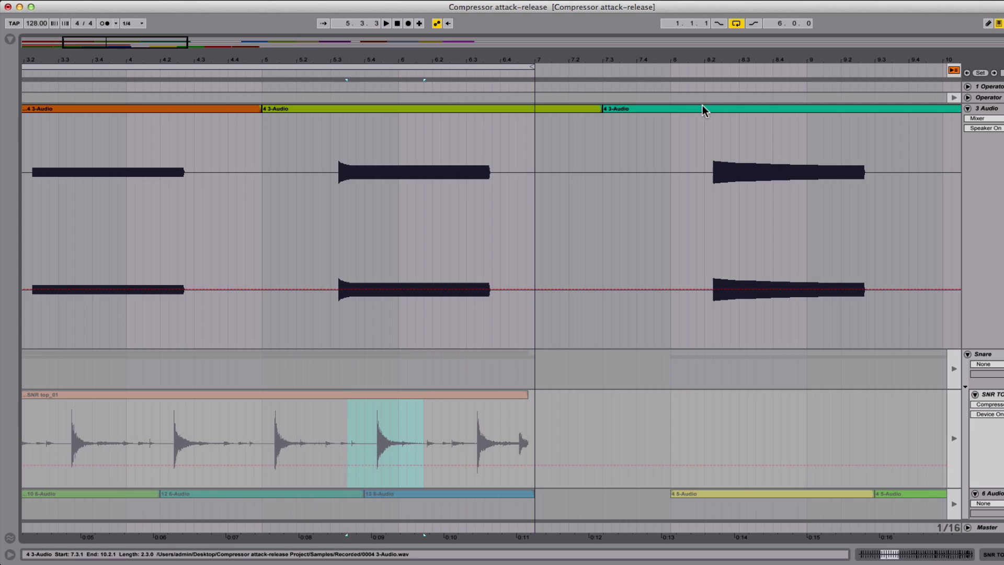
click(702, 105)
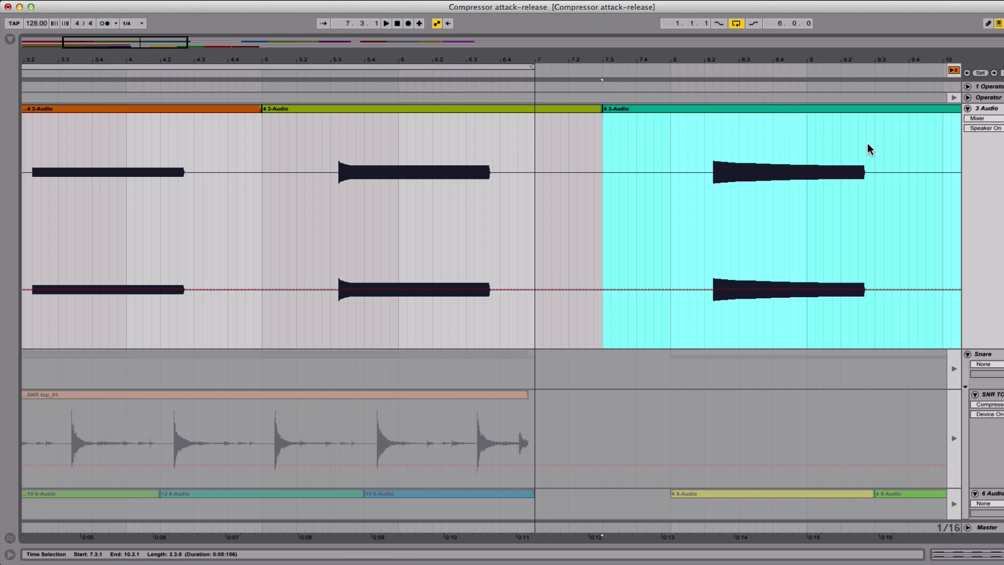
key(space)
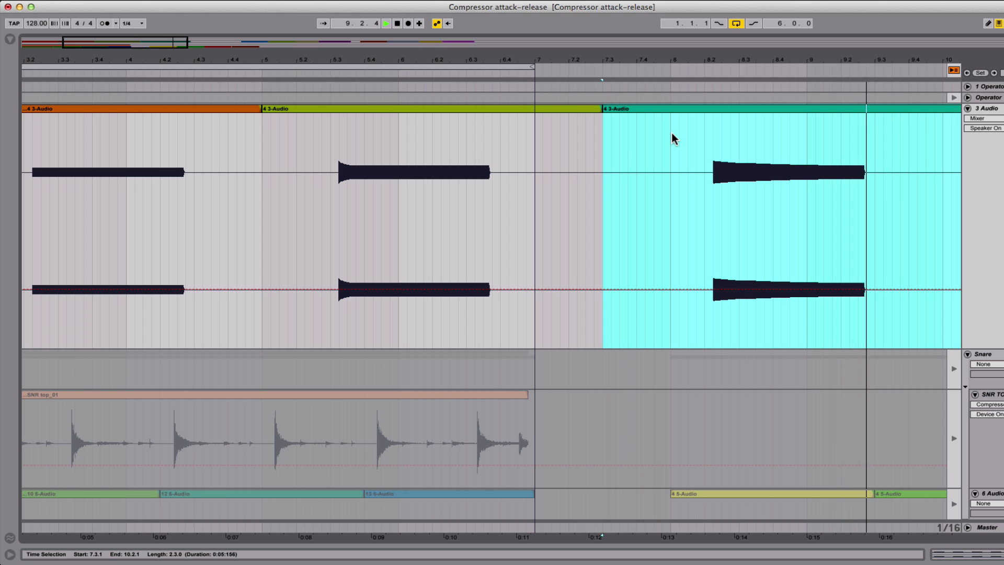
key(space)
drag(138, 42, 533, 55)
key(Tab)
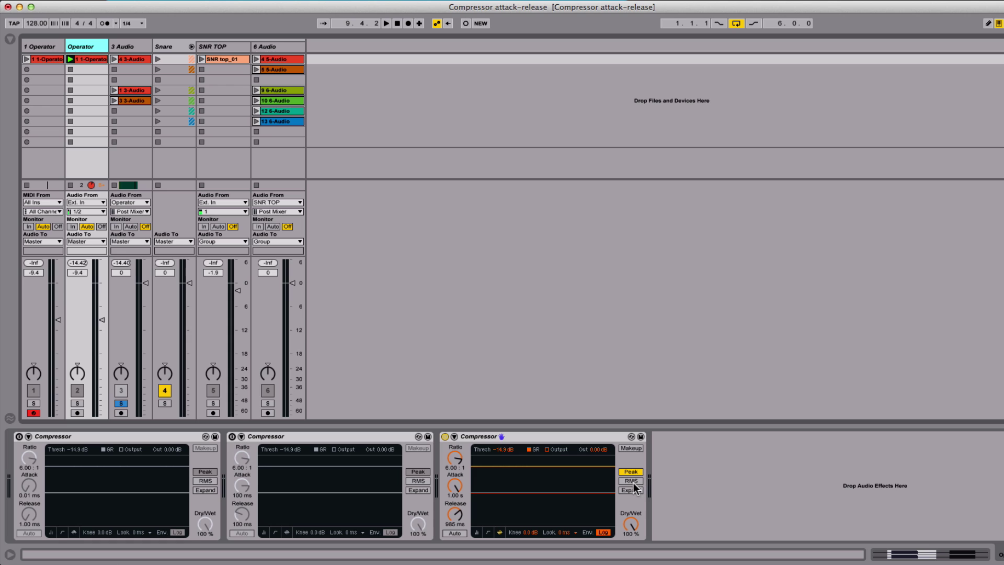
Step: Switch the third Compressor (1.00 s attack, 985 ms release) from Peak to RMS
click(635, 481)
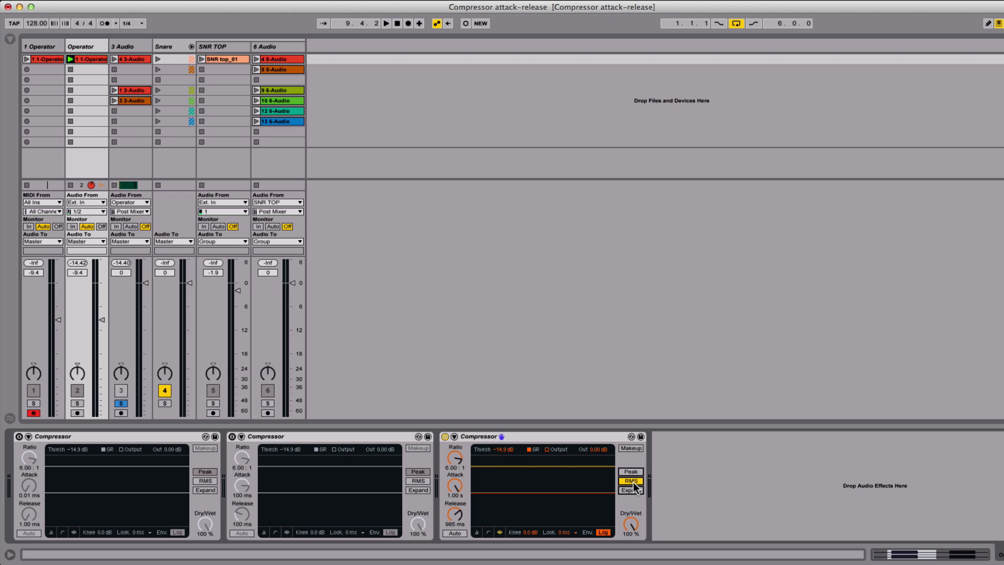
Step: In Arrangement view, play the recorded sine clips from the 1 3-Audio clip at bar 13
key(Tab)
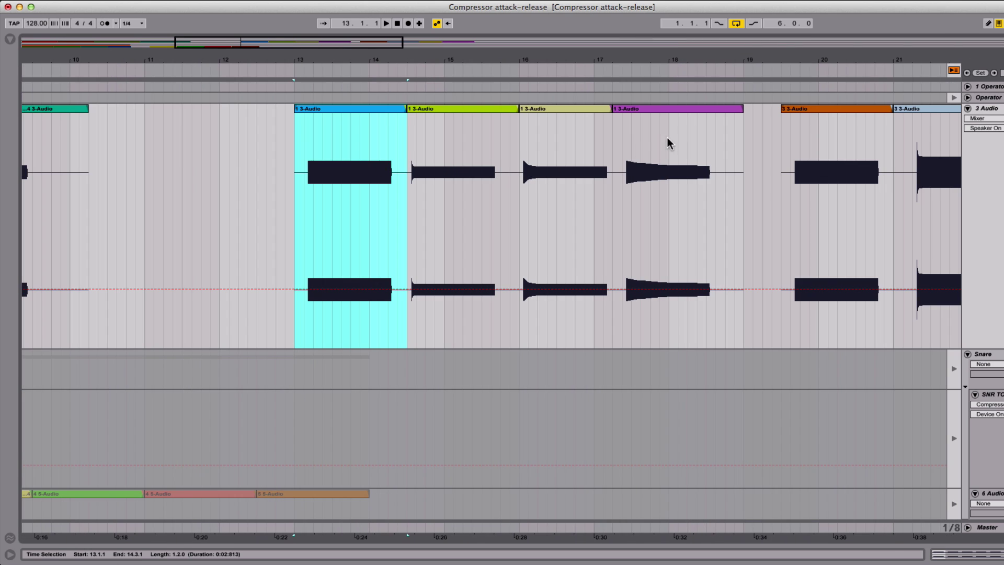
click(360, 109)
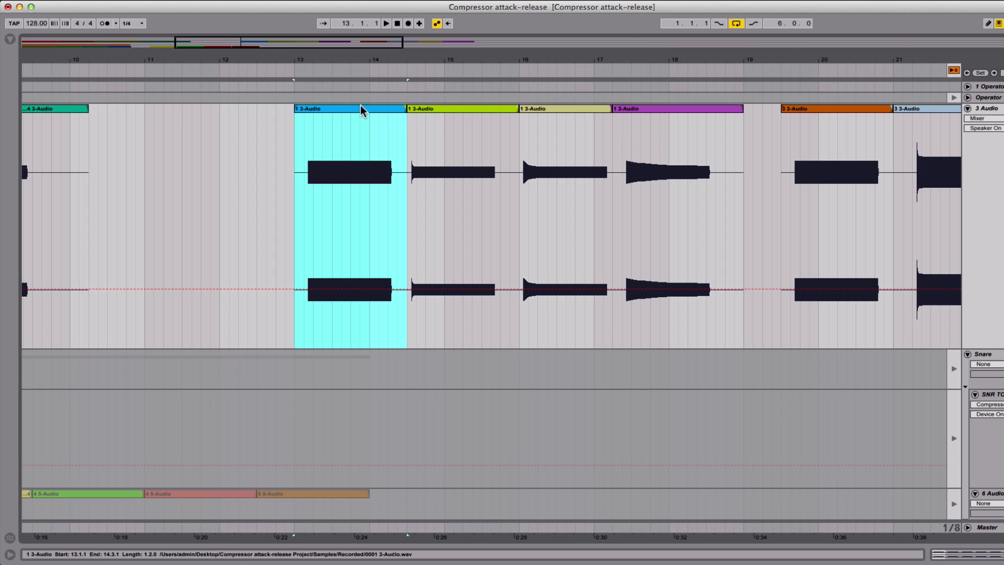
key(space)
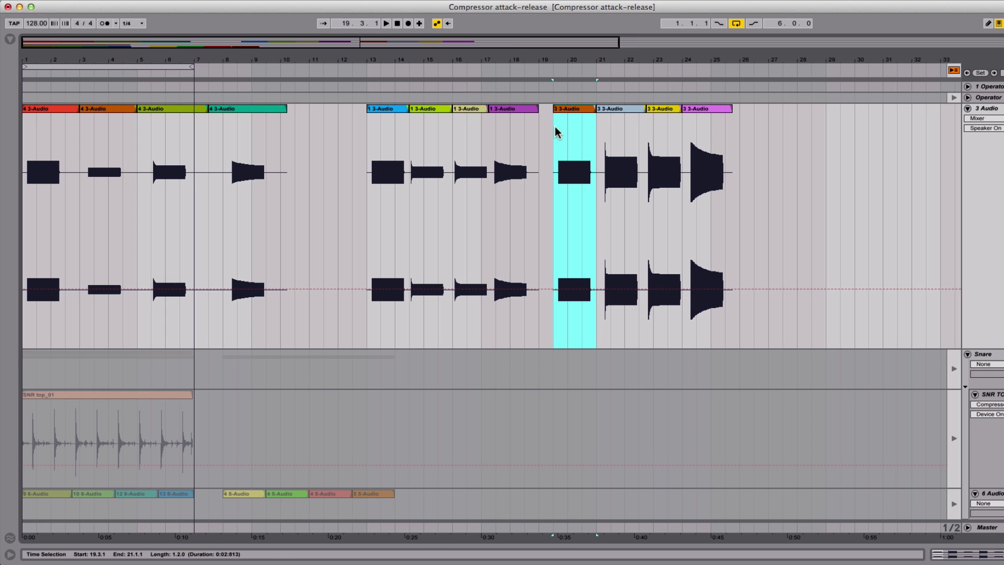
Step: Check the Operator track's three compressors in Session view, then select bars 13–19 in Arrangement
key(Tab)
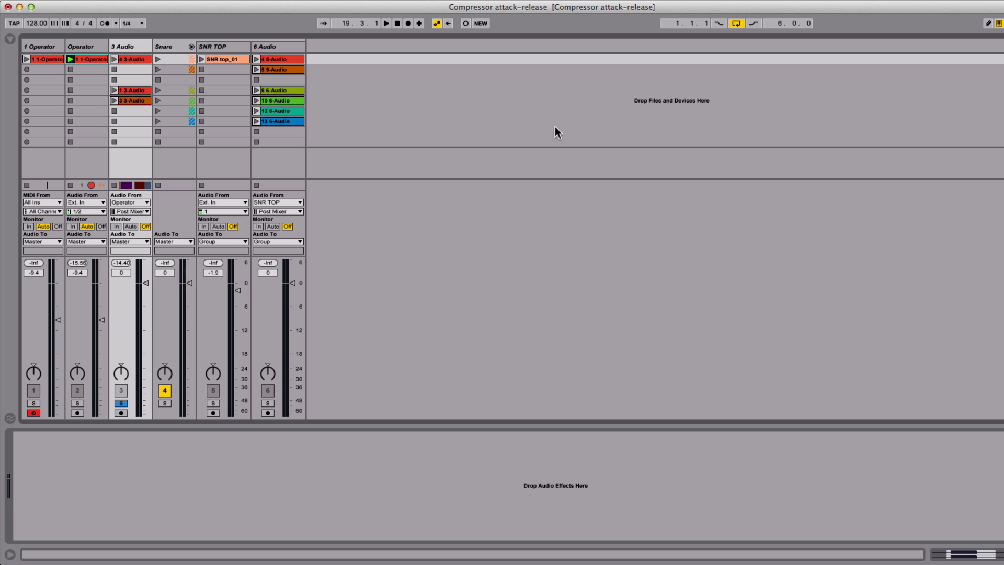
click(76, 46)
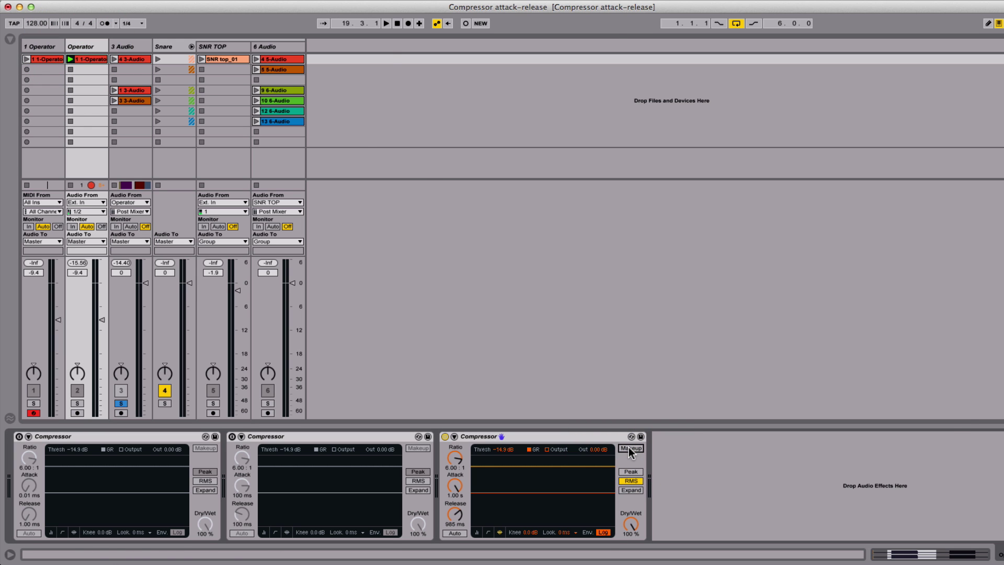
key(Tab)
drag(367, 131, 739, 149)
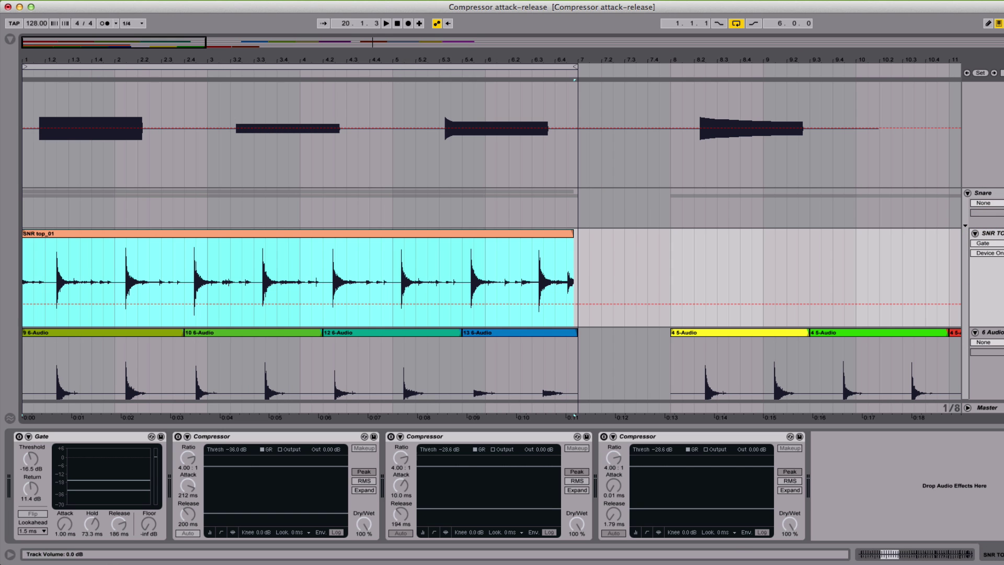
Step: Enable the SNR top track's Gate while the snare plays, then stop on the SNR top_01 clip
key(space)
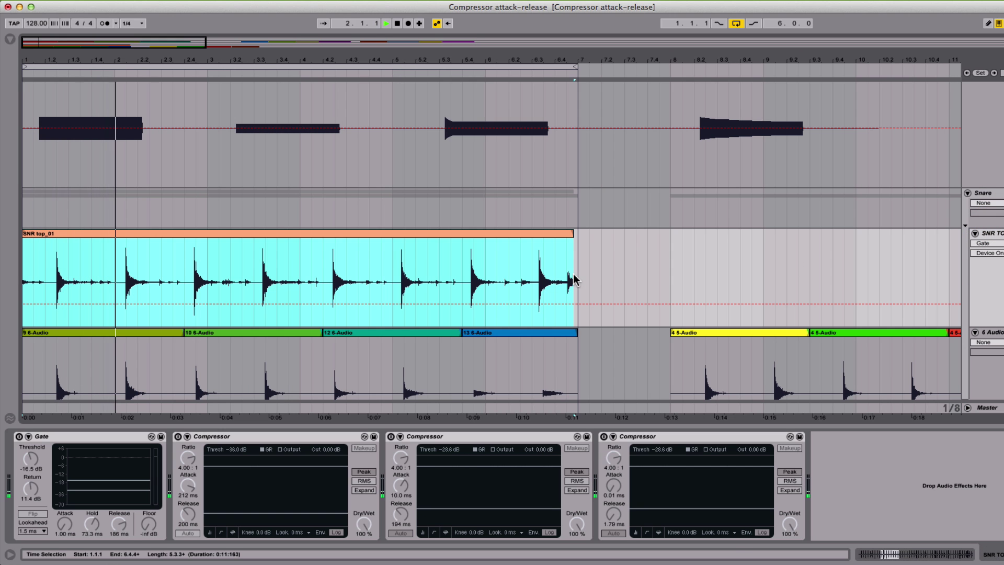
click(20, 436)
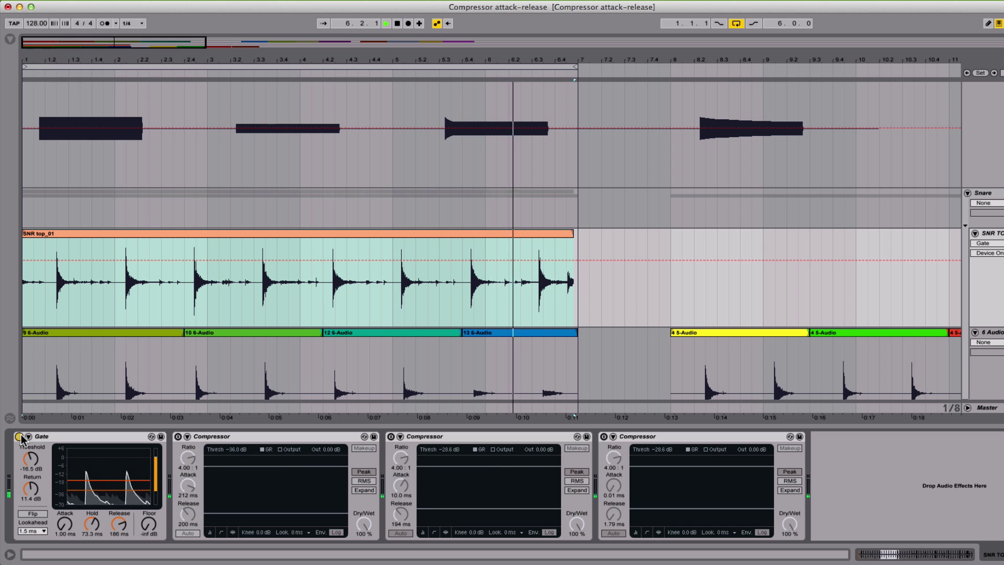
click(360, 282)
key(space)
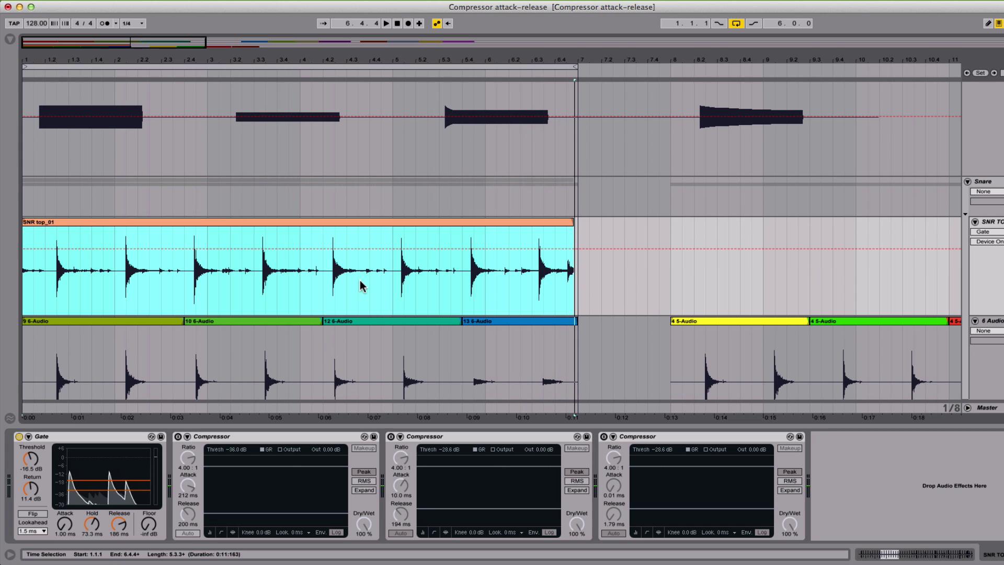
scroll(360, 280, down, 5)
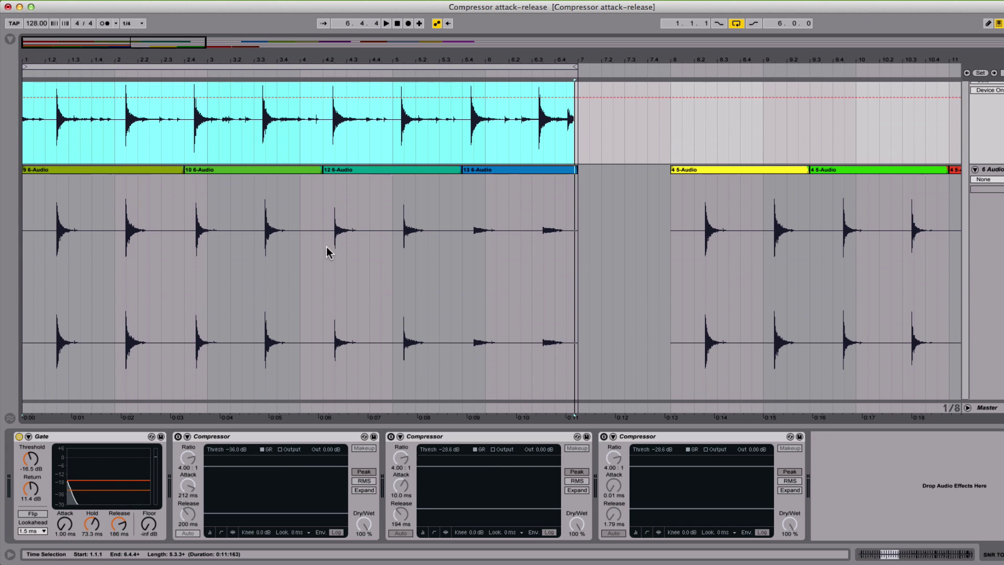
Step: Play the SNR top snare and the recorded 6 Audio compressed clips back to compare them
click(158, 168)
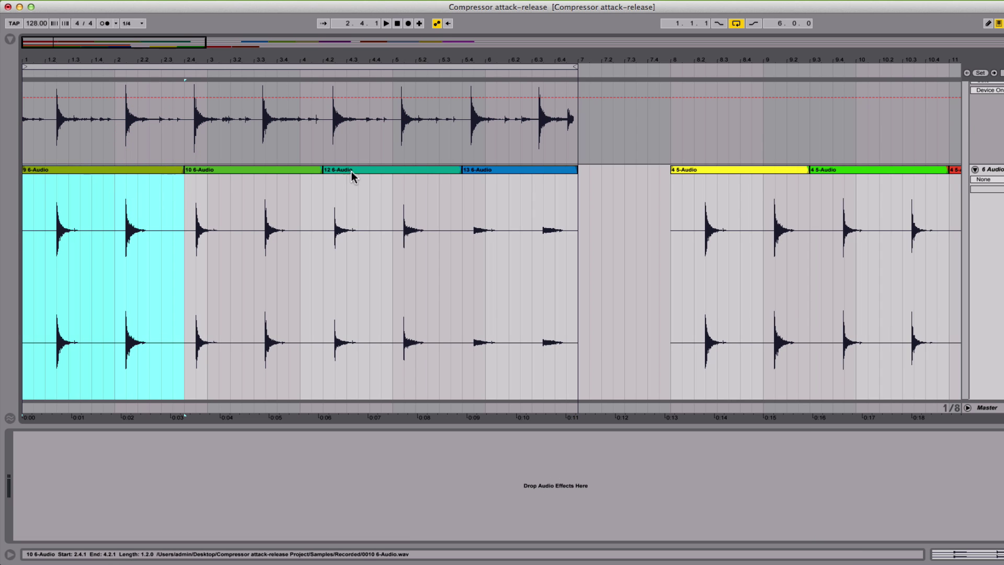
click(991, 176)
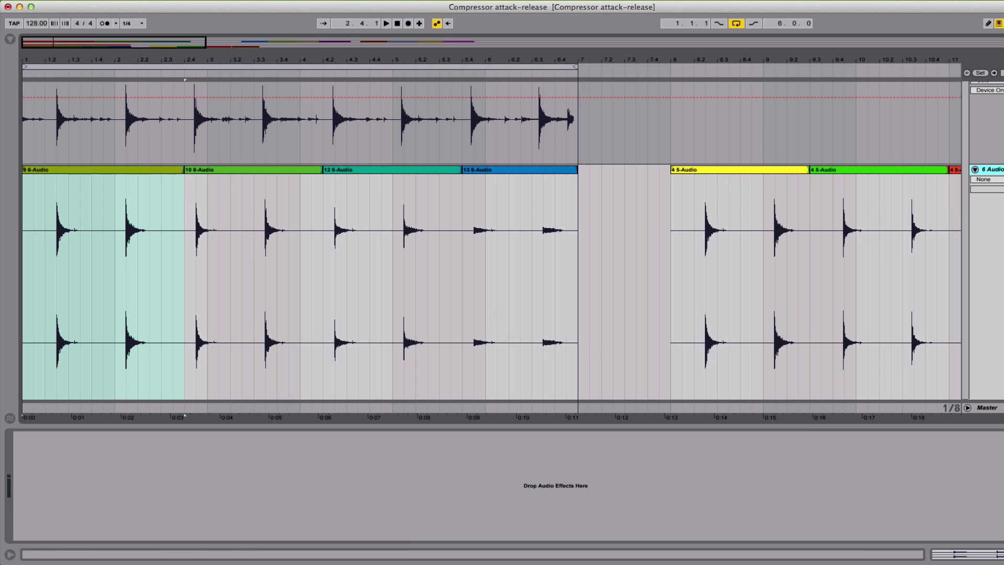
key(Up)
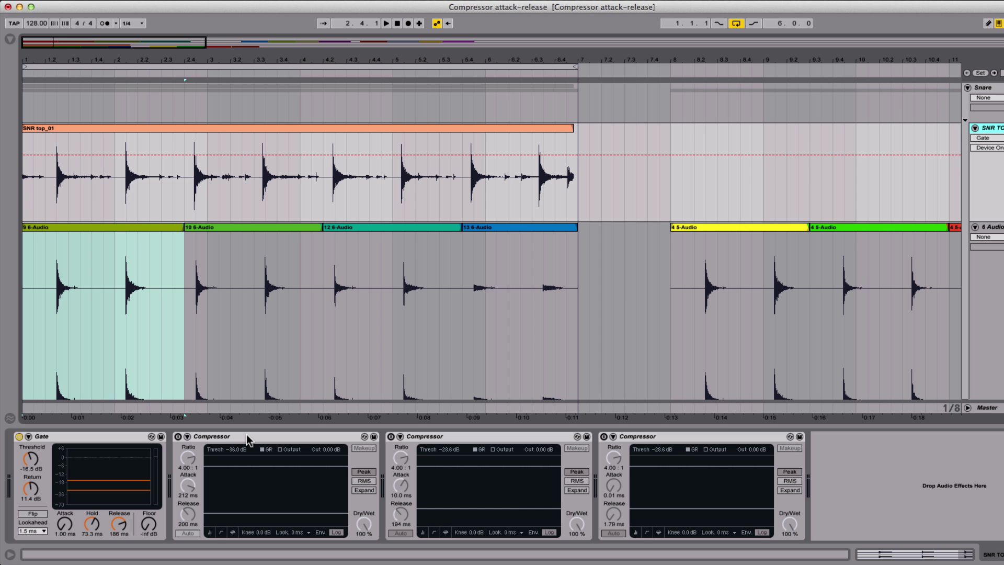
click(249, 439)
key(space)
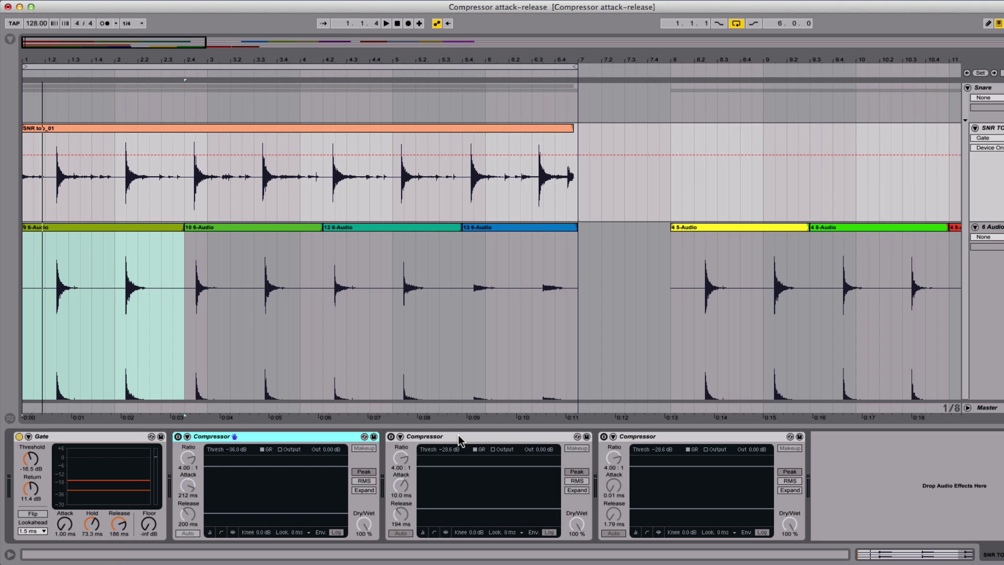
click(988, 259)
key(space)
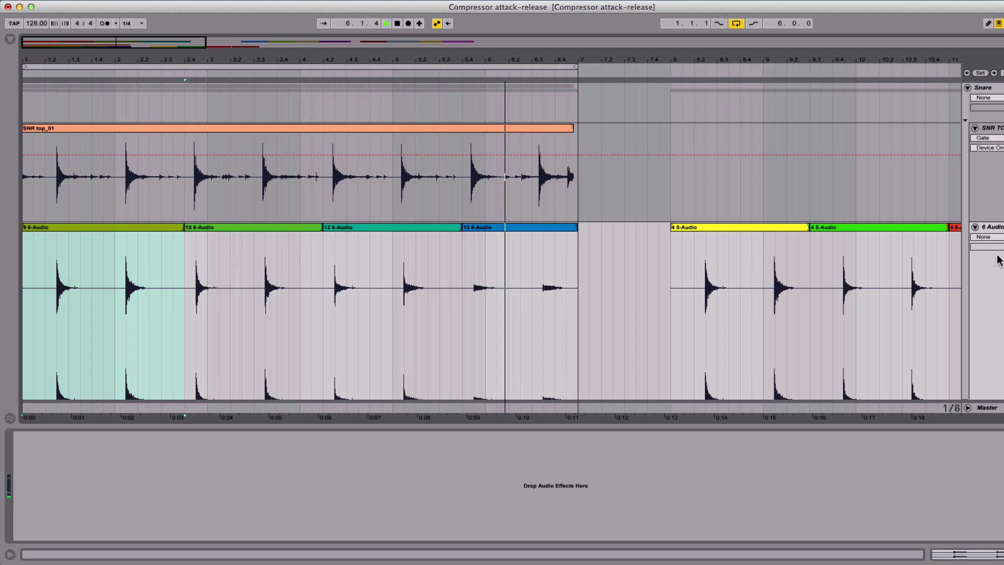
Step: Zoom in around bars 3–4 and mark the gaps just before the recorded snare transients
key(space)
click(92, 46)
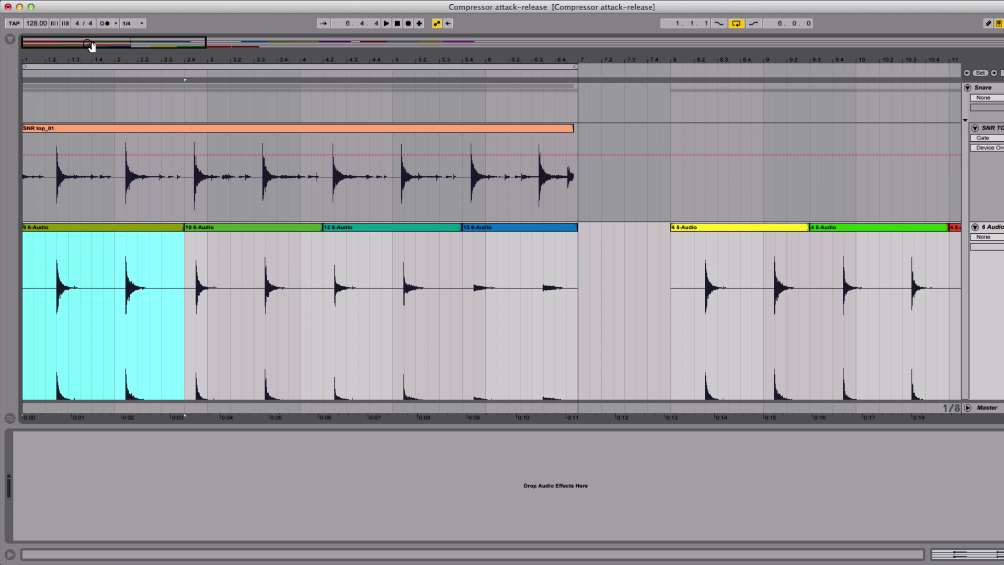
drag(92, 46, 69, 157)
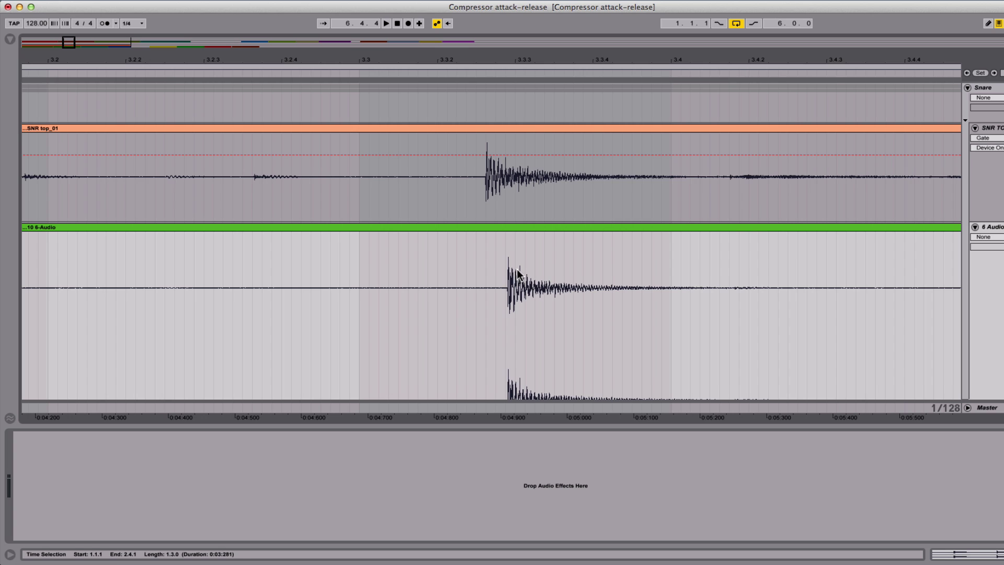
drag(515, 271, 779, 283)
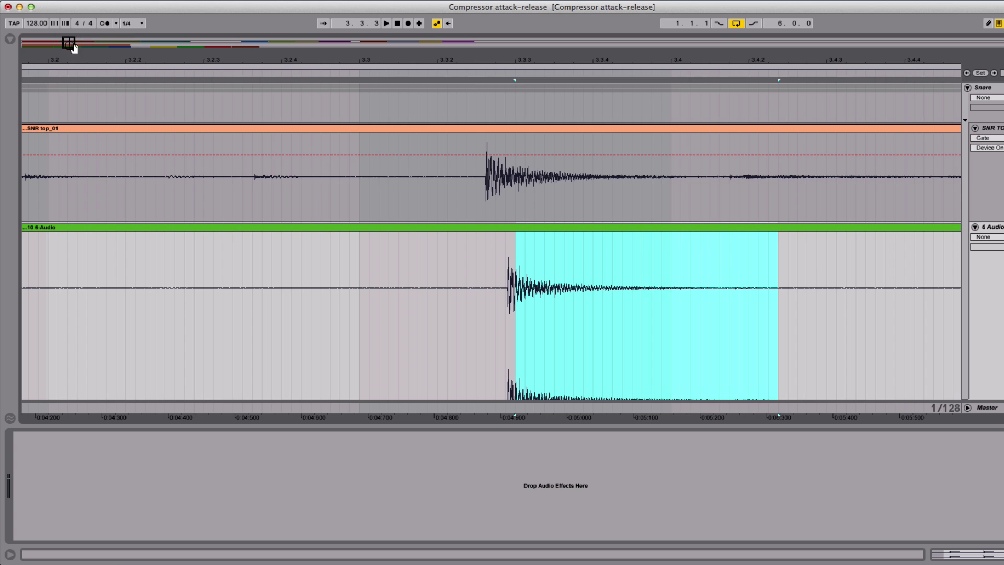
drag(69, 43, 68, 50)
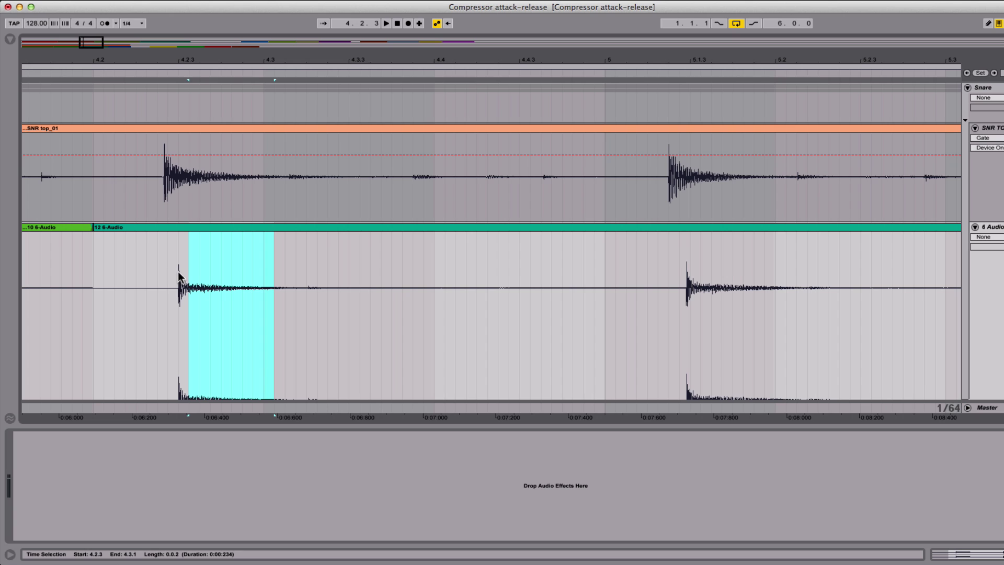
drag(171, 277, 187, 276)
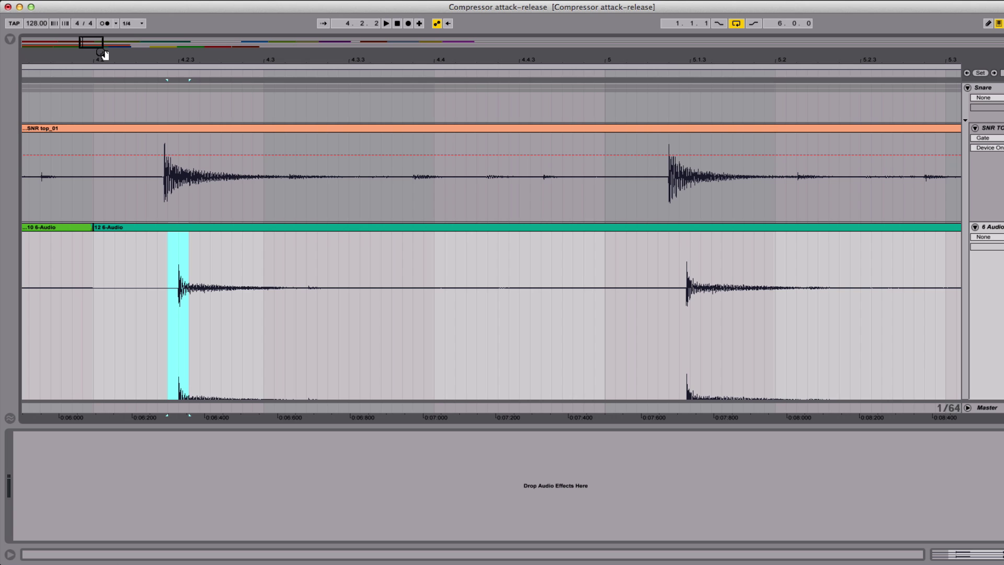
Step: Bring the 13 6-Audio clip into view, select it, and play it
drag(103, 54, 135, 54)
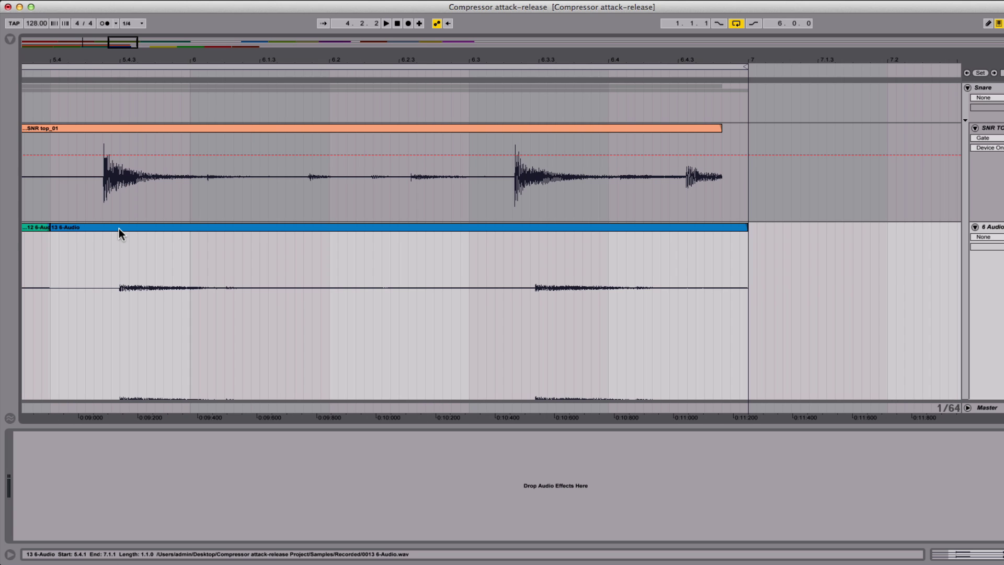
click(119, 228)
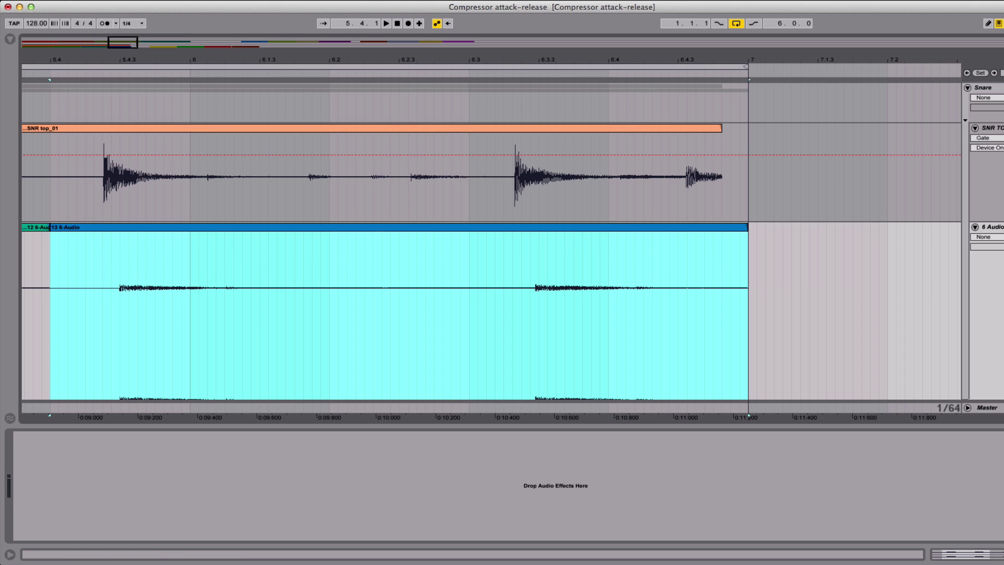
key(space)
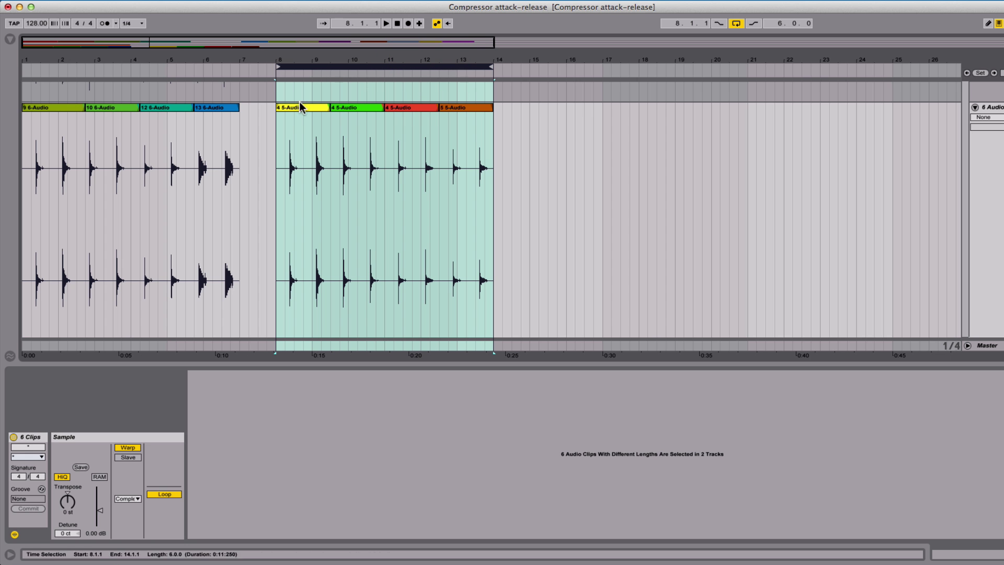
Step: Zoom in on bars 8–14, play that snare group through, then select the green 4 5-Audio clip
click(307, 67)
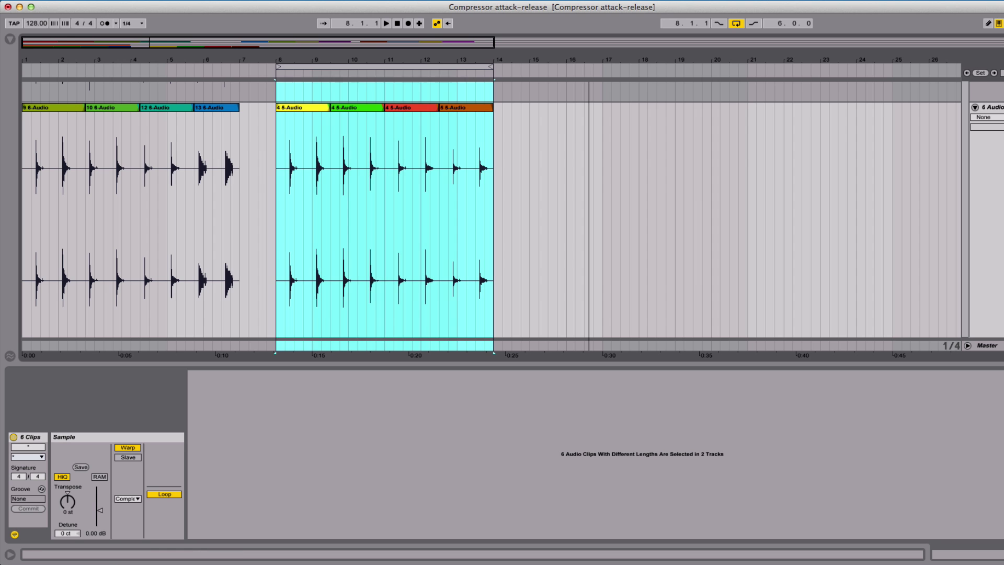
drag(307, 67, 282, 58)
key(space)
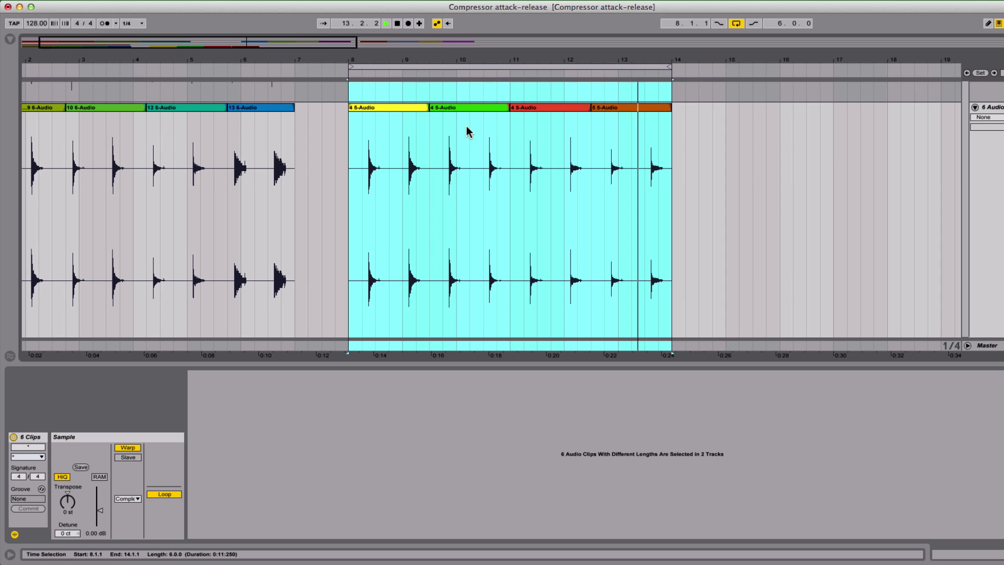
key(space)
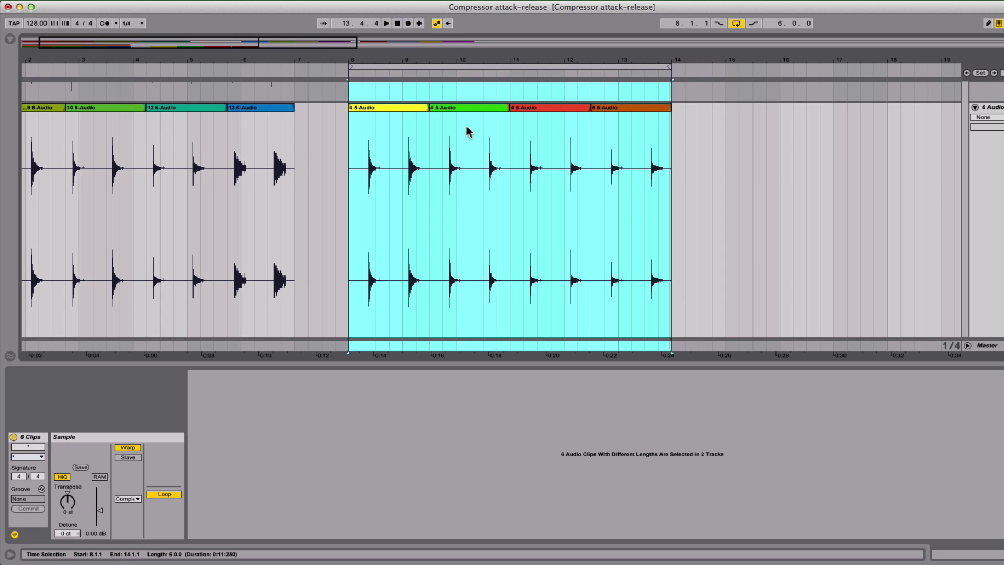
click(465, 108)
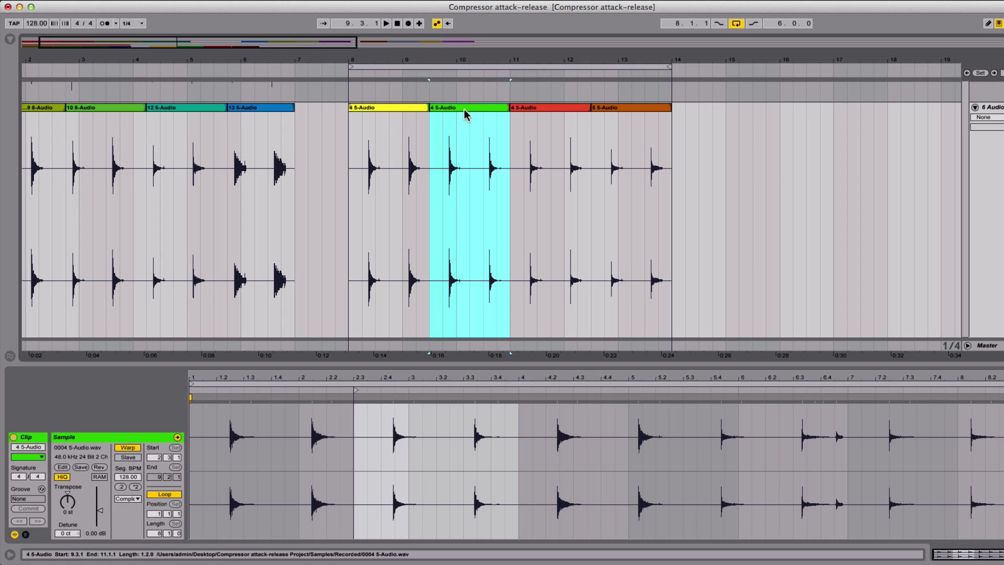
Step: Play, stop and replay the green 4 5-Audio snare clip
key(space)
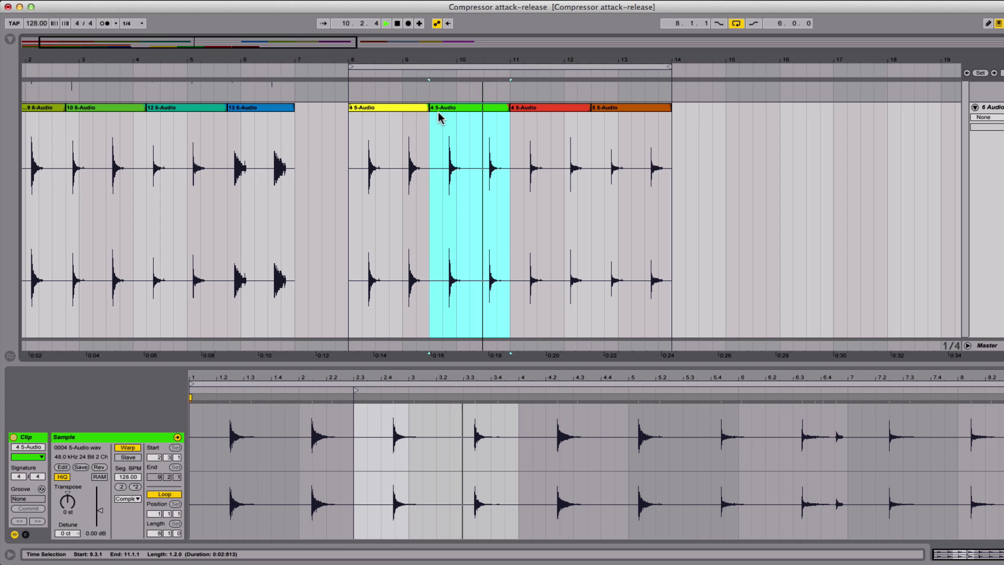
key(space)
key(space)
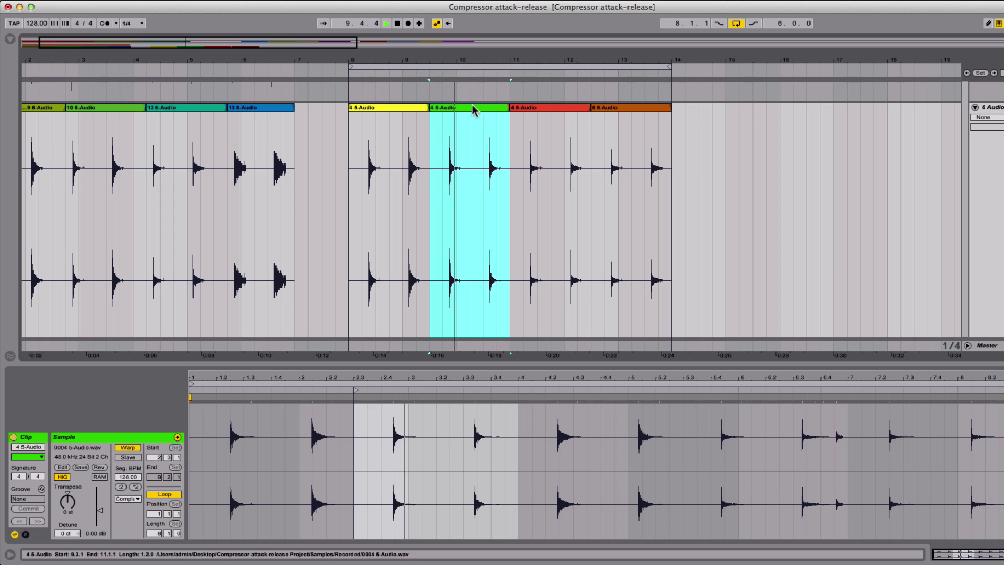
Step: Select and play the yellow 4 5-Audio clip, then zoom in on its snare hits
key(space)
click(395, 110)
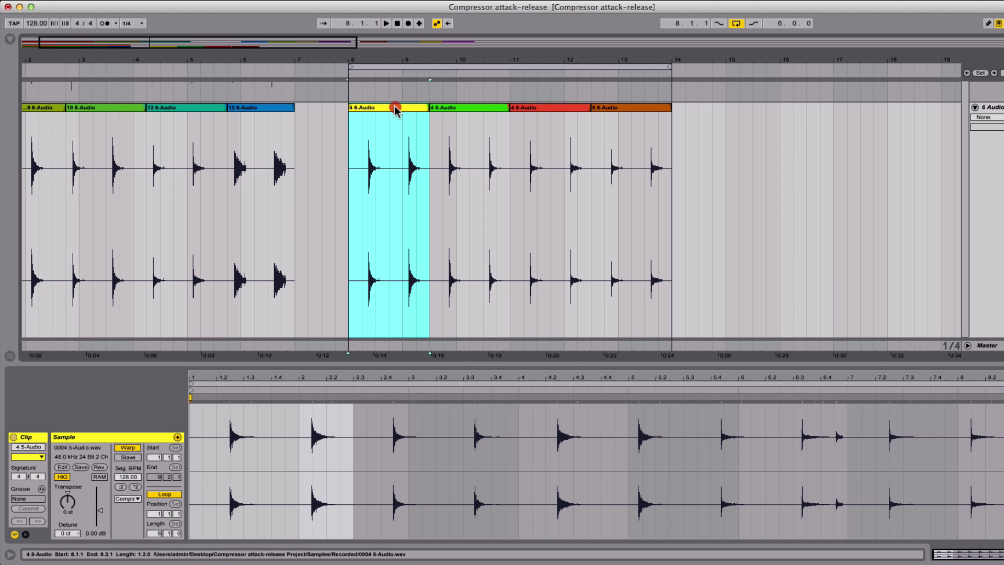
key(space)
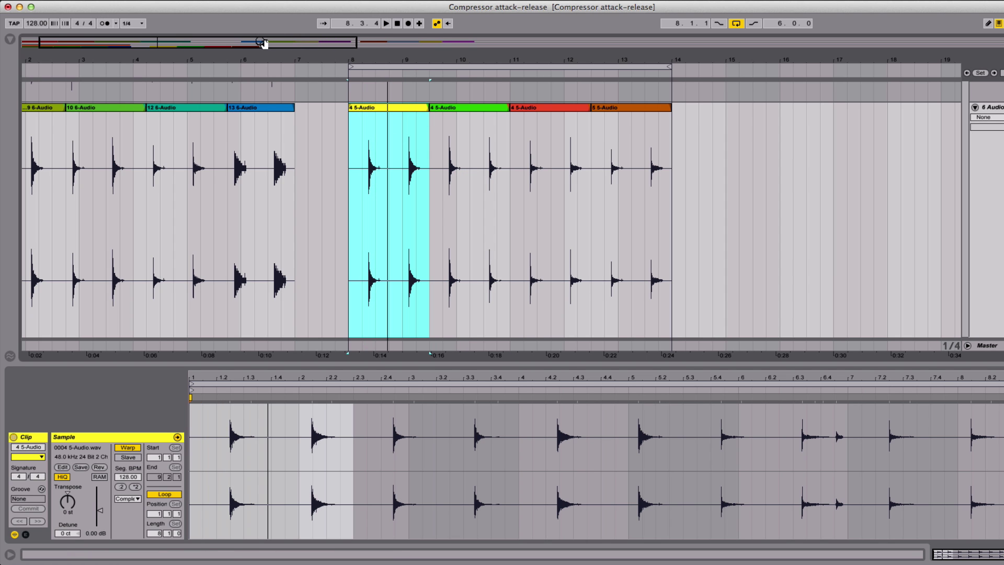
key(space)
mouse_move(264, 40)
mouse_down()
mouse_move(186, 136)
mouse_move(149, 135)
mouse_move(176, 133)
mouse_up()
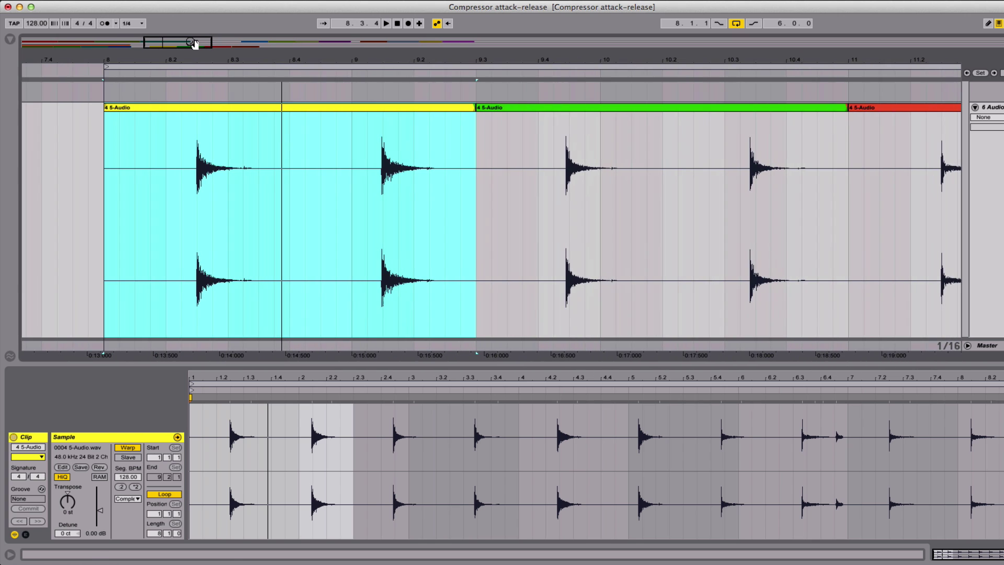
click(474, 141)
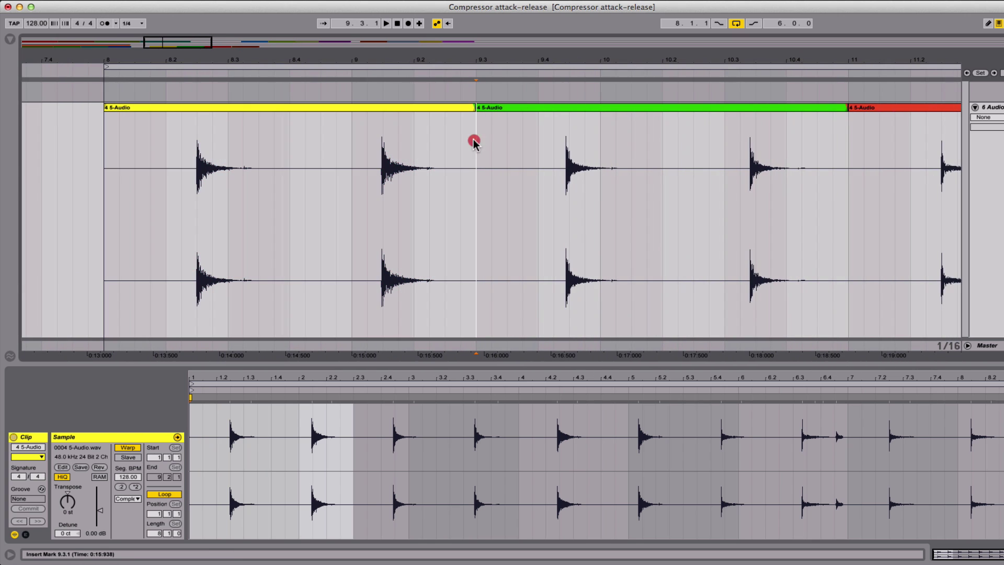
shift+click(391, 157)
drag(392, 157, 386, 156)
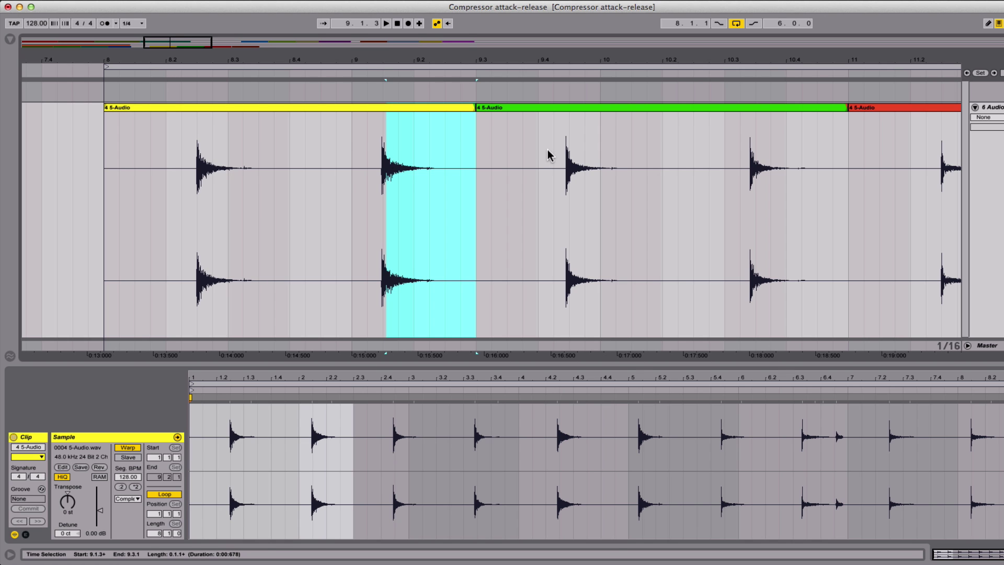
click(567, 155)
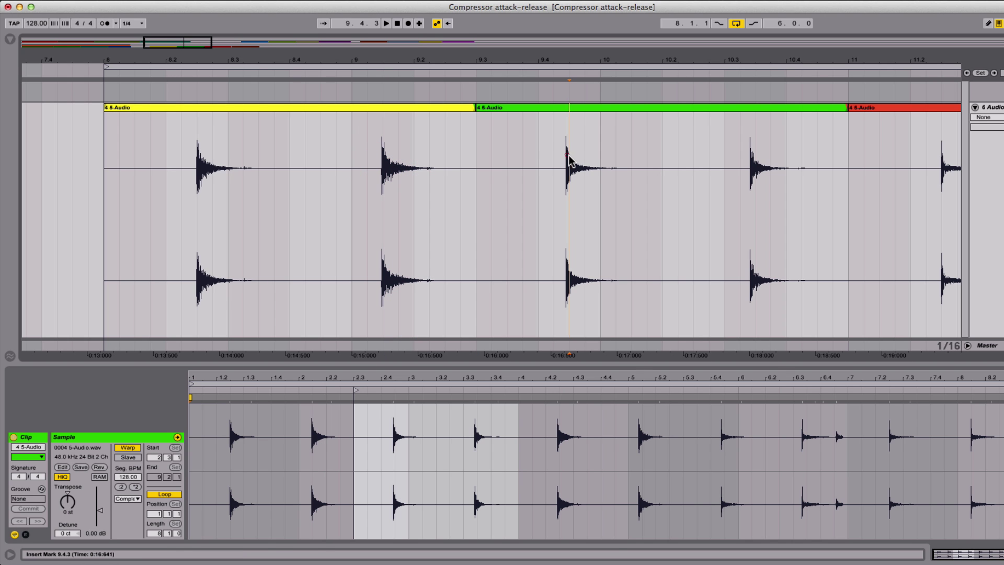
click(291, 107)
key(space)
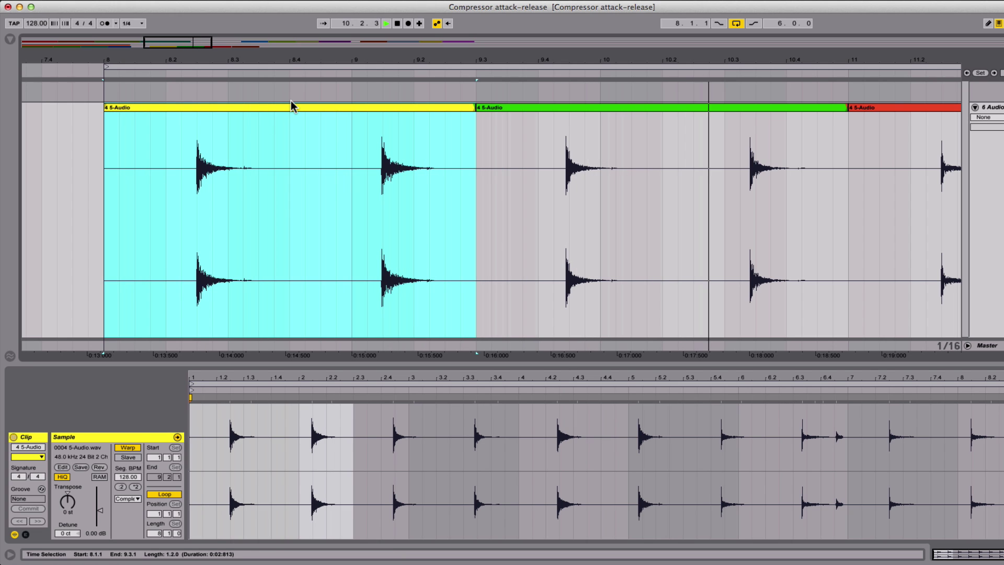
key(space)
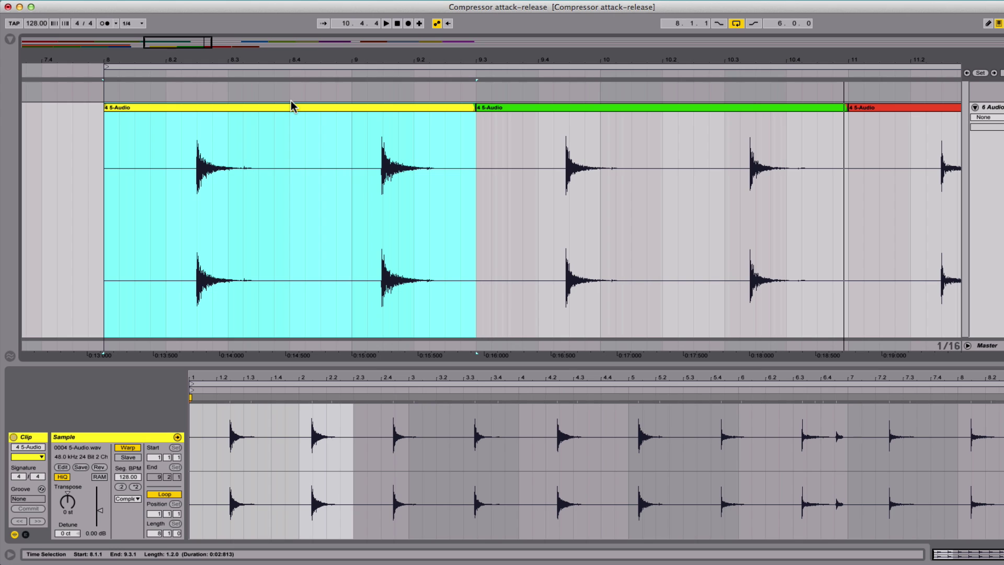